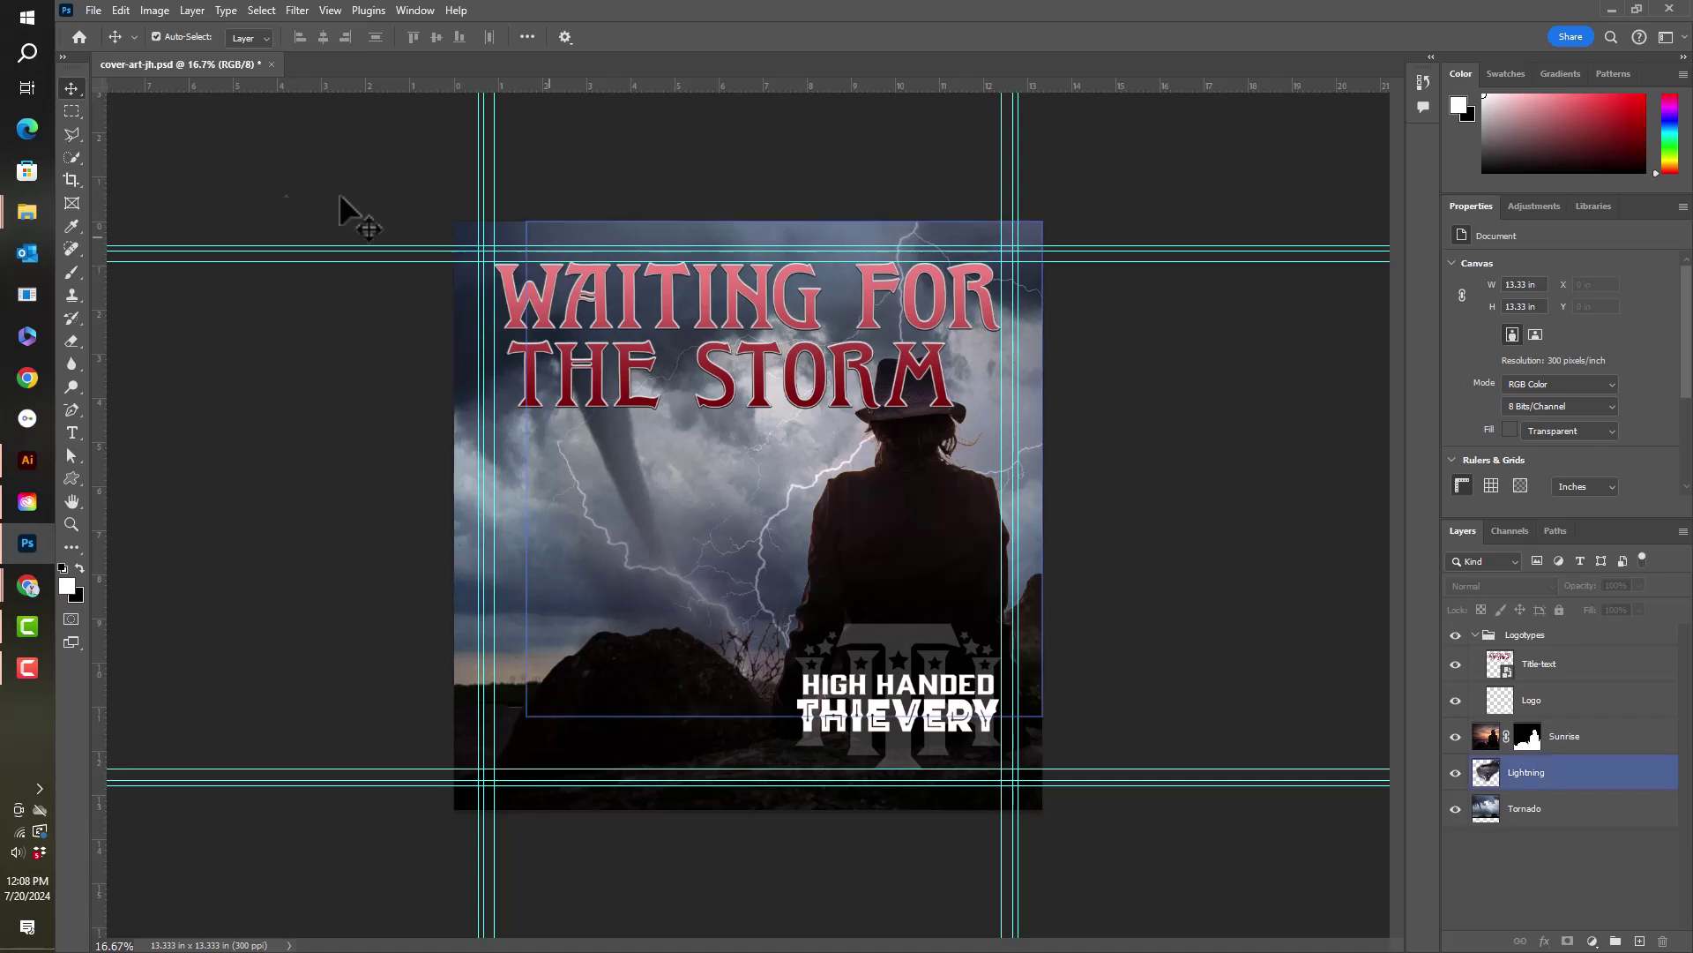
Open the Export As settings for the cover art and choose JPG as the file format.
click(97, 15)
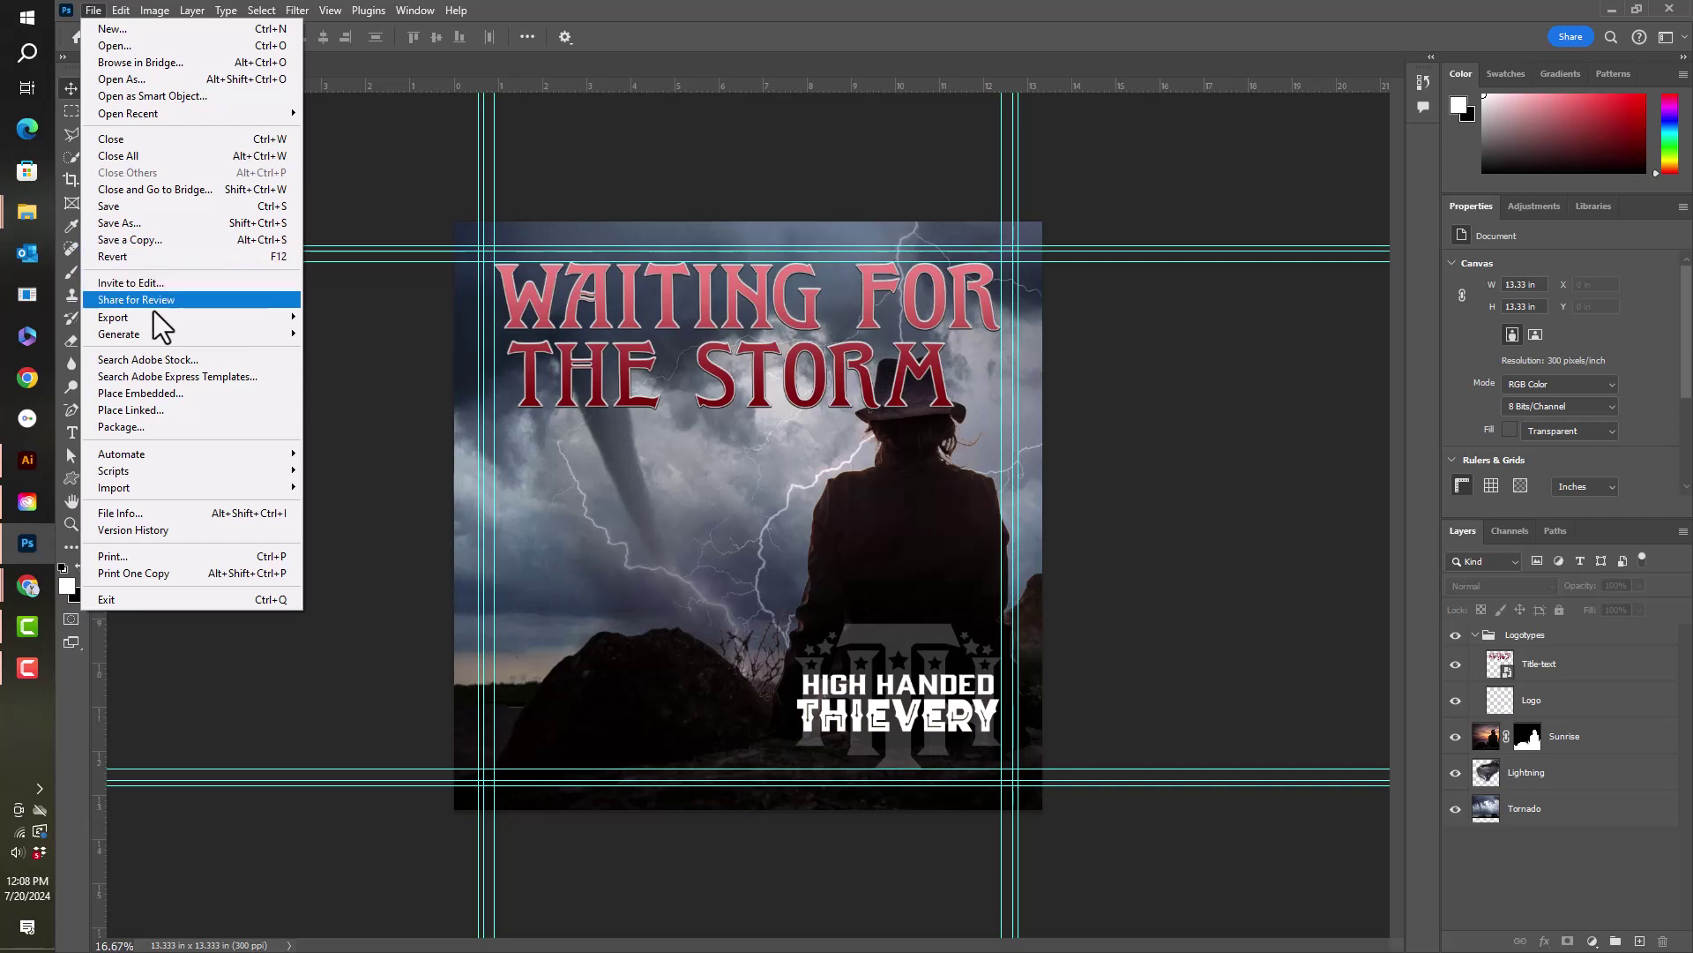
mouse_move(155, 317)
click(338, 333)
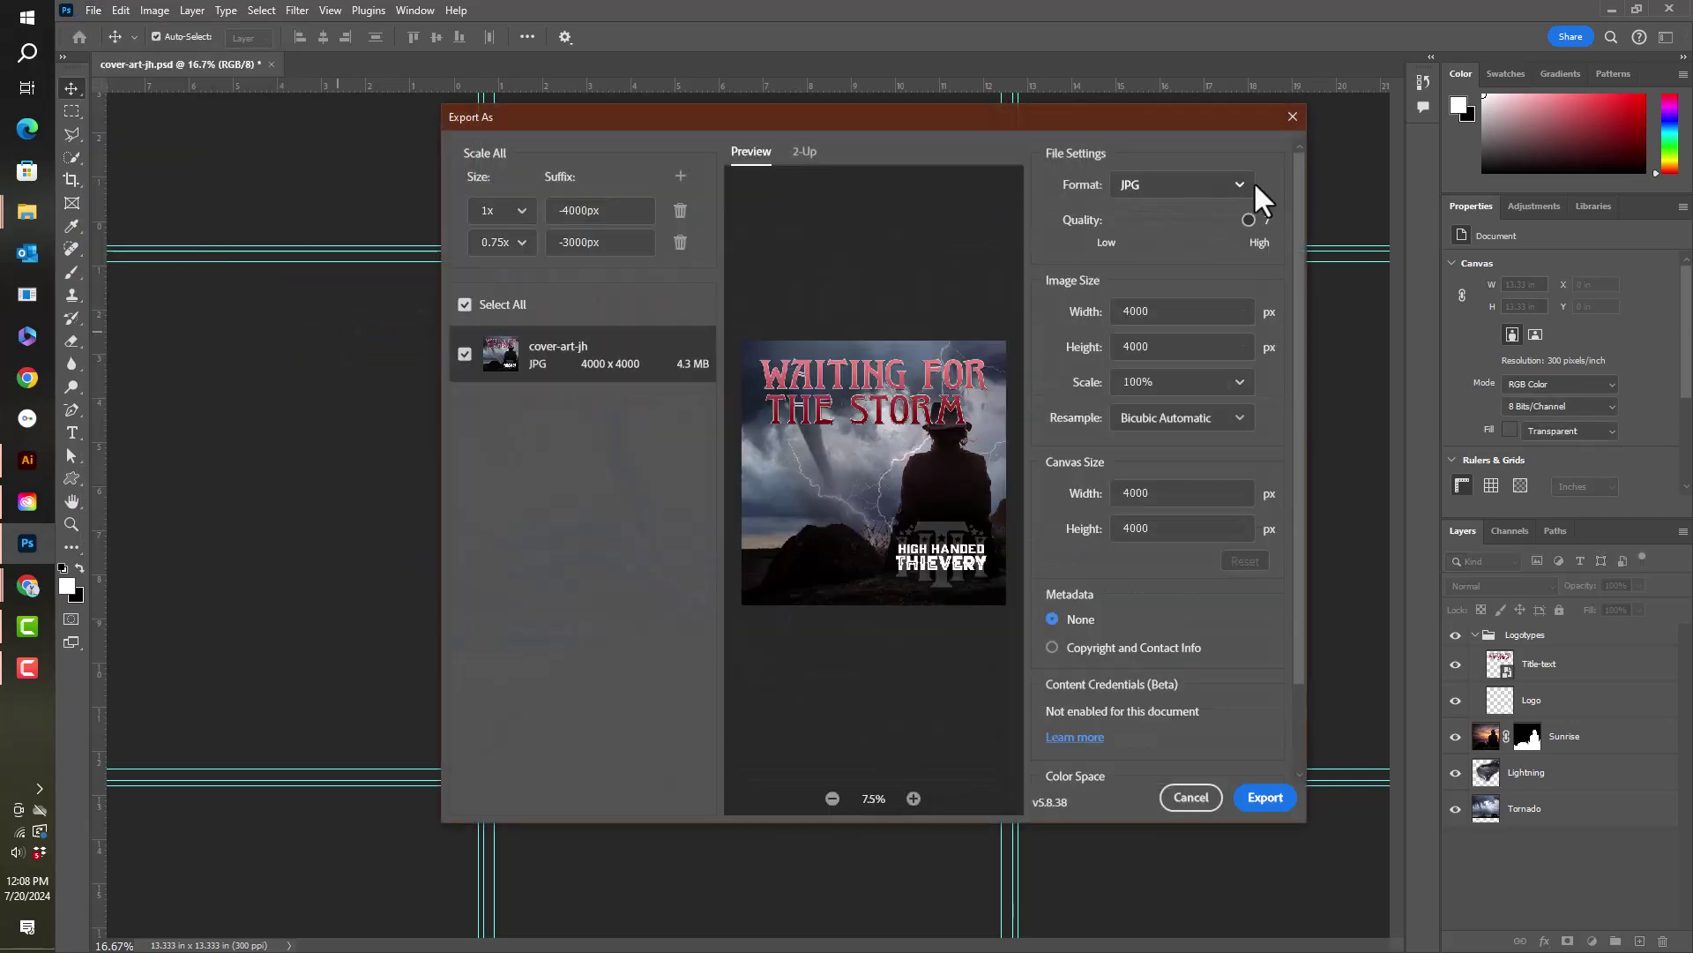
click(1235, 185)
click(1233, 187)
Set the second export size to 0.75x with the suffix -3000px.
click(521, 251)
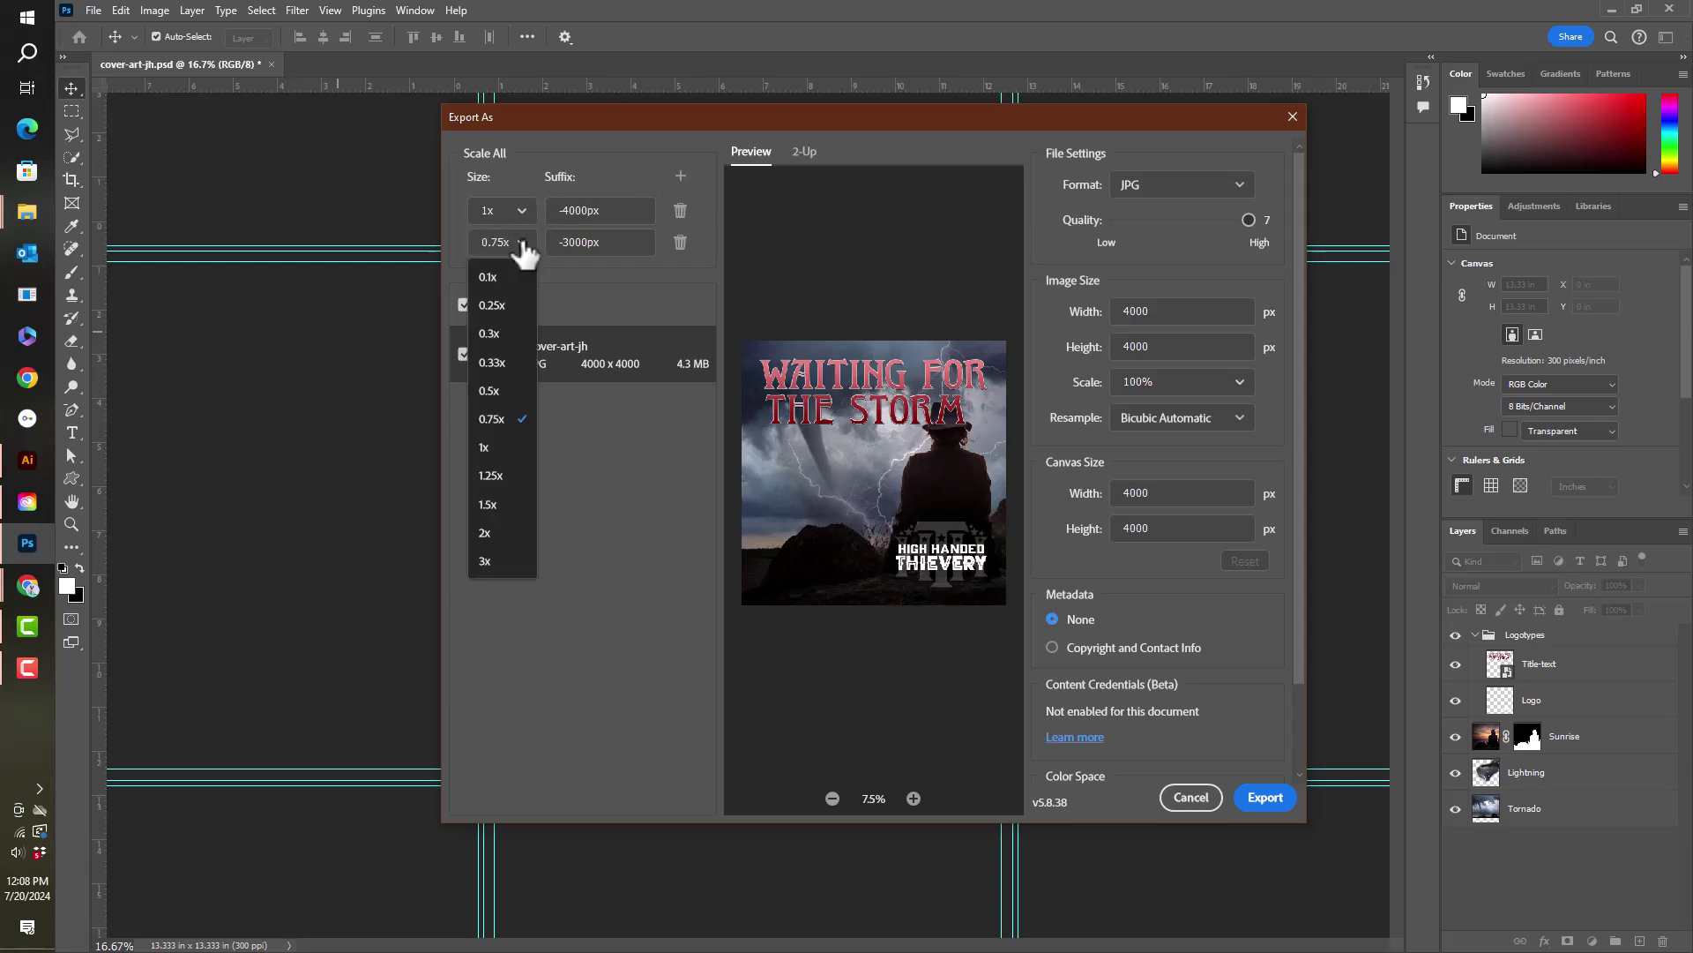
click(498, 424)
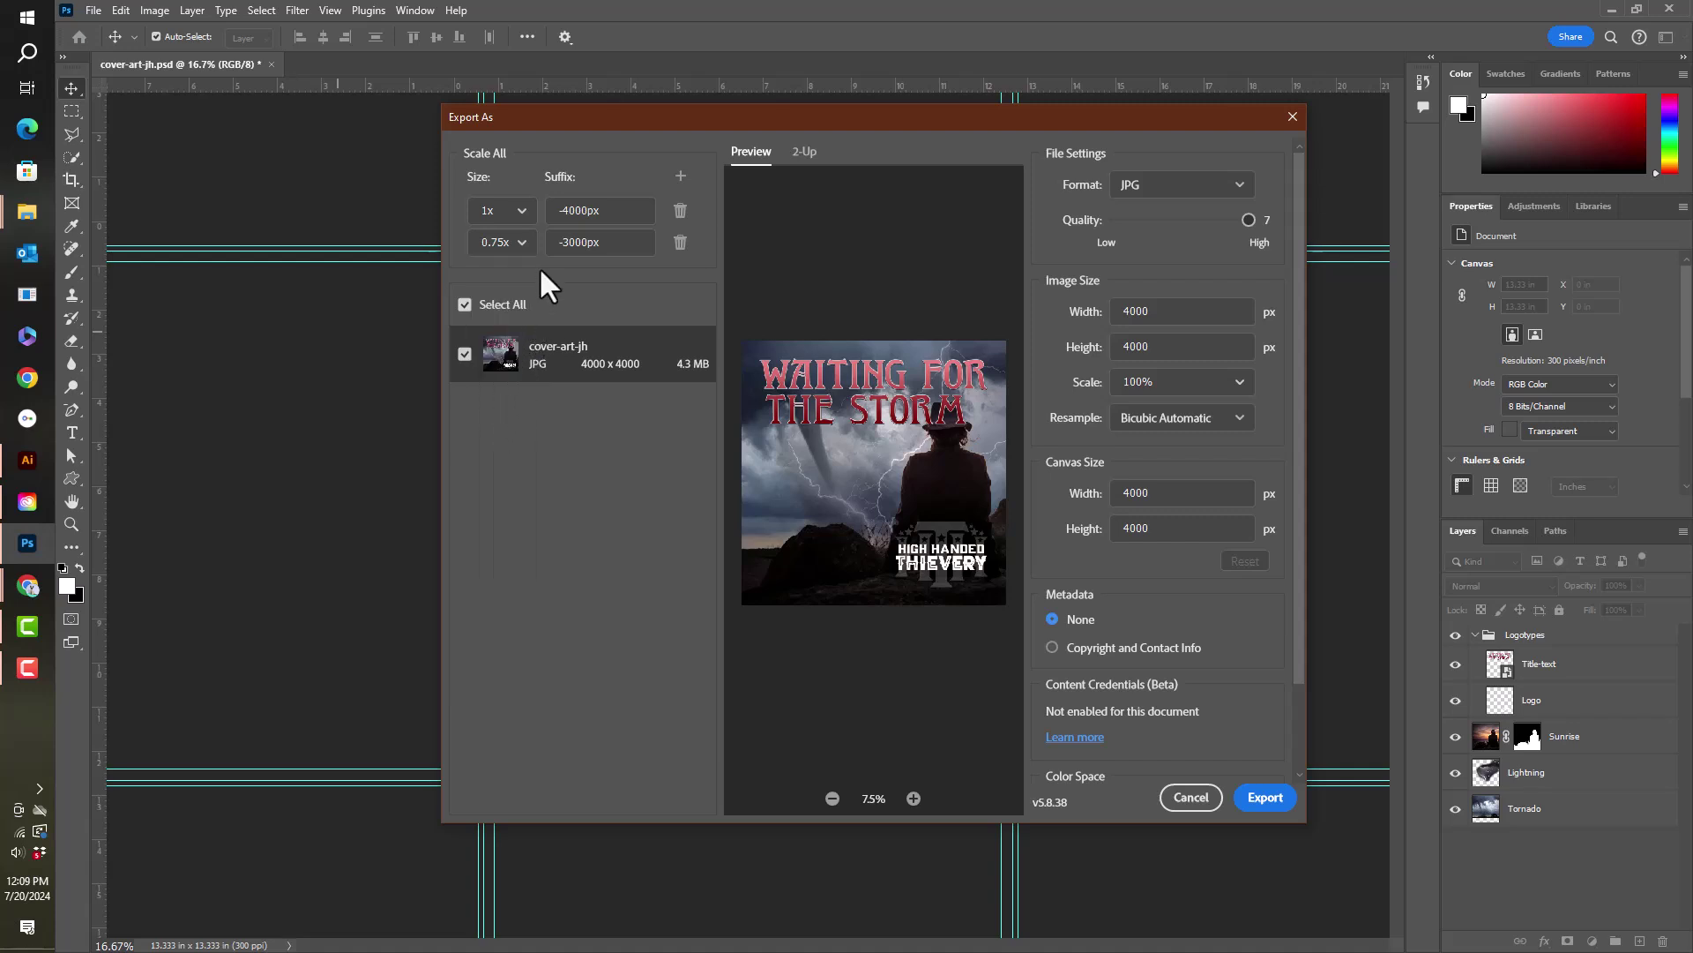
click(613, 245)
Add a third export size of 0.5x with the suffix -2000px.
click(680, 179)
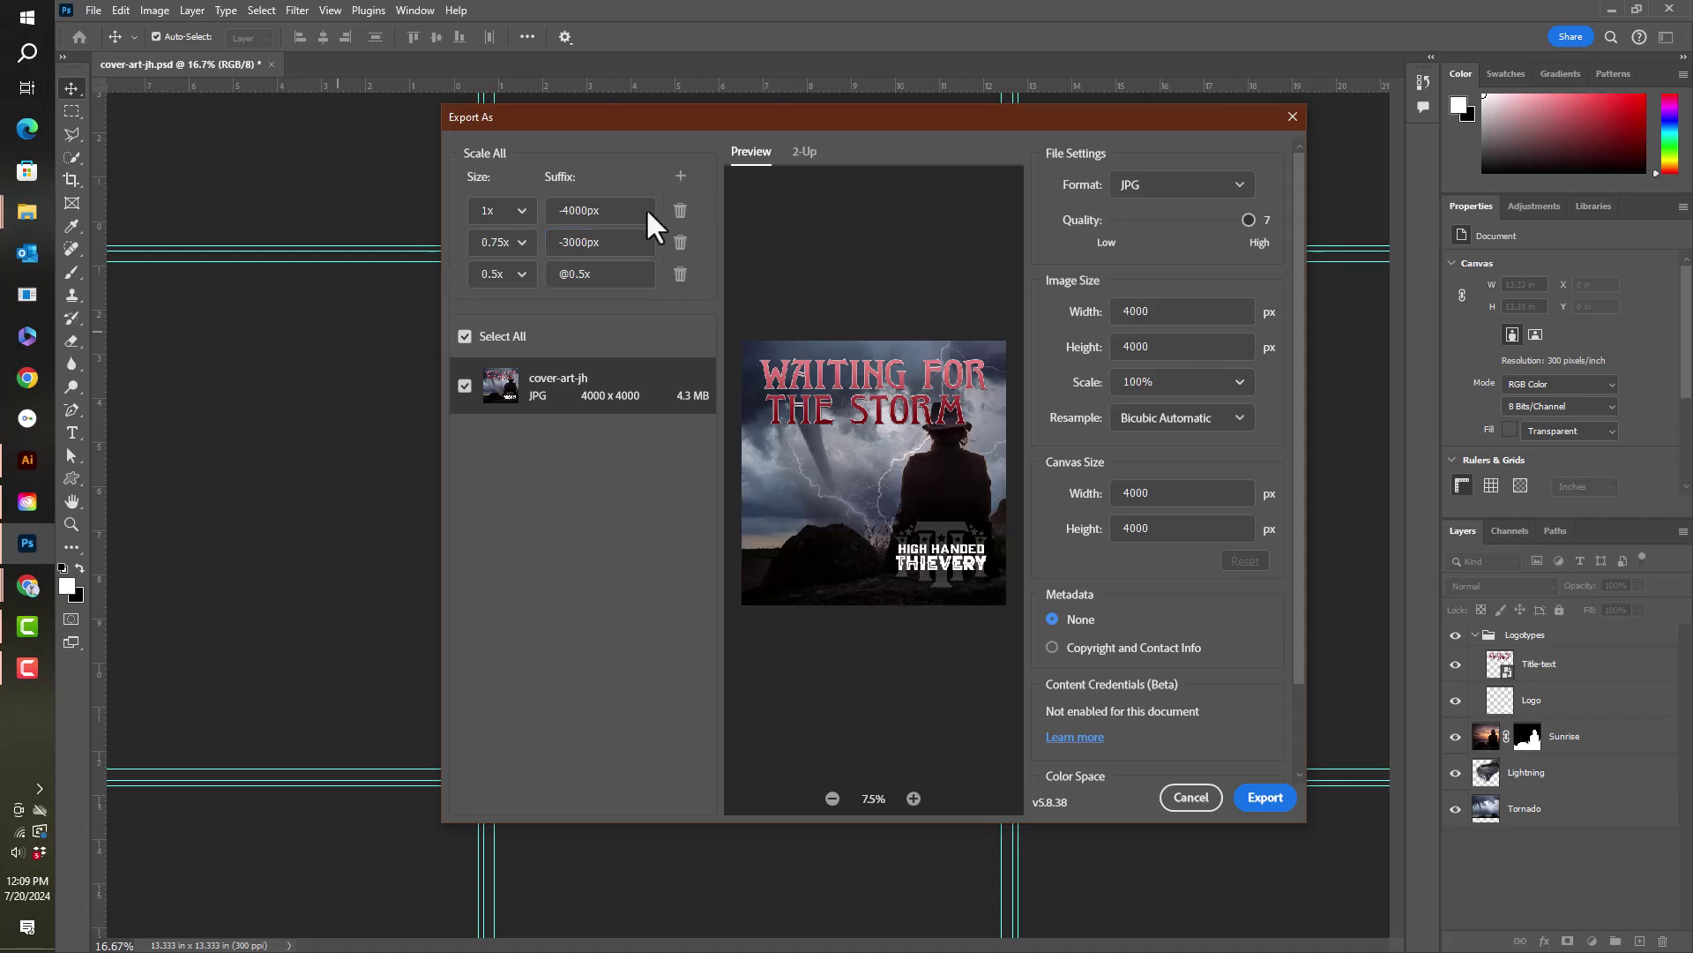
click(522, 274)
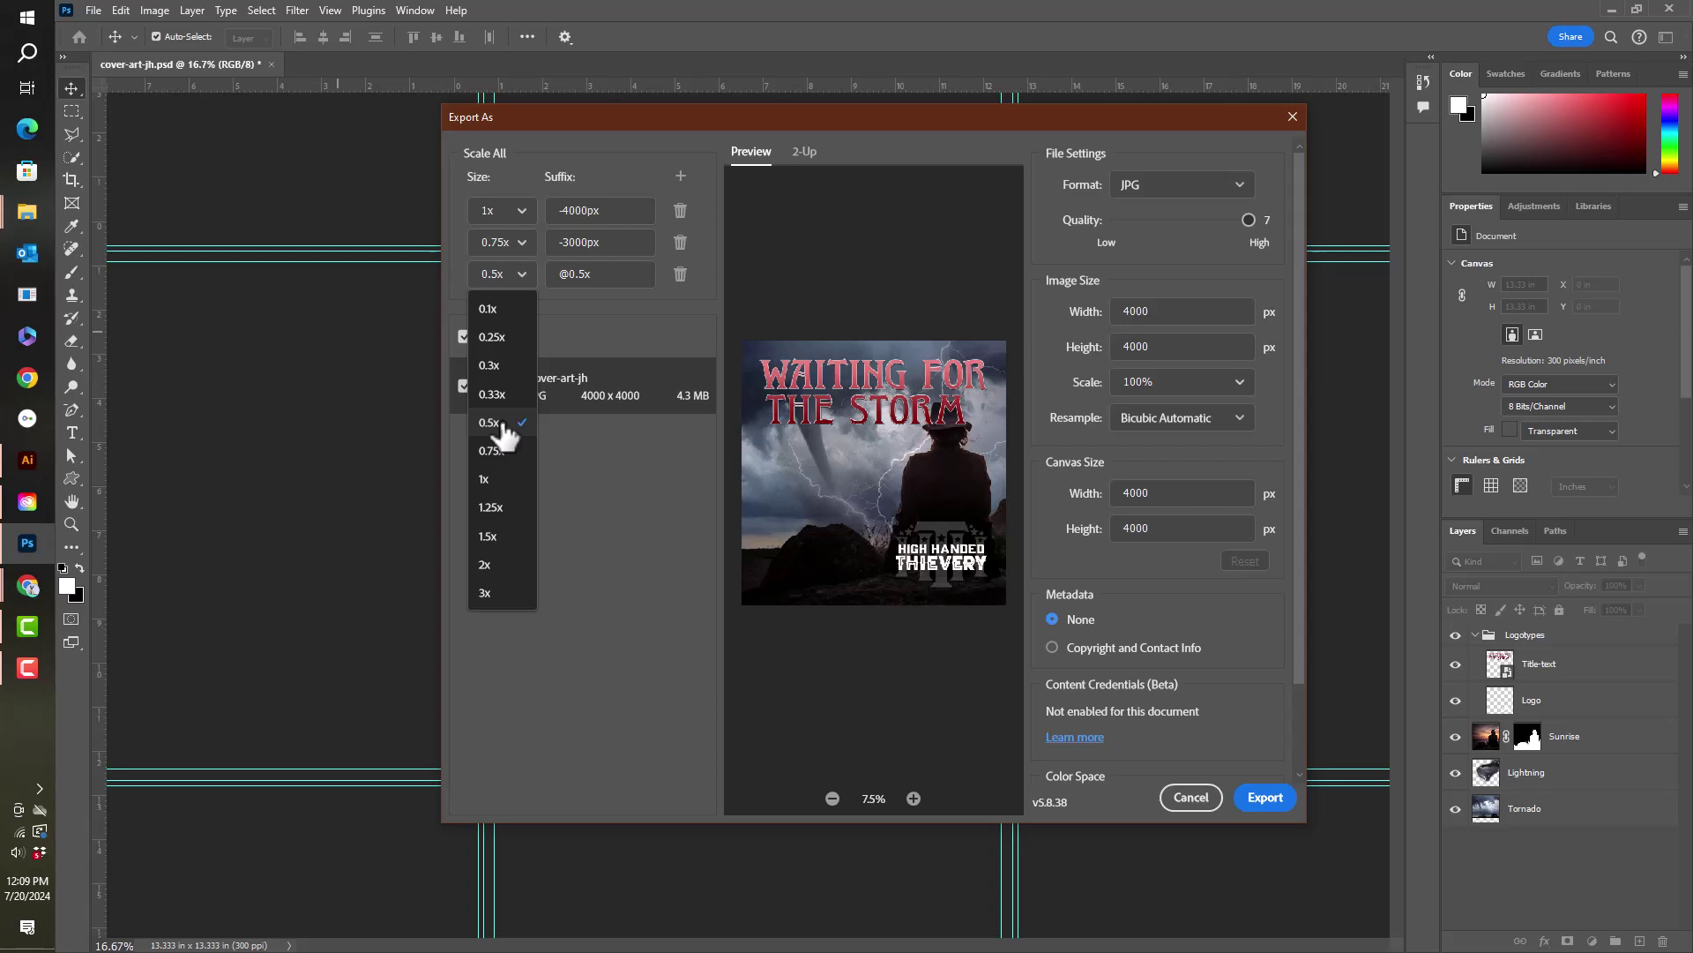
click(622, 328)
click(609, 273)
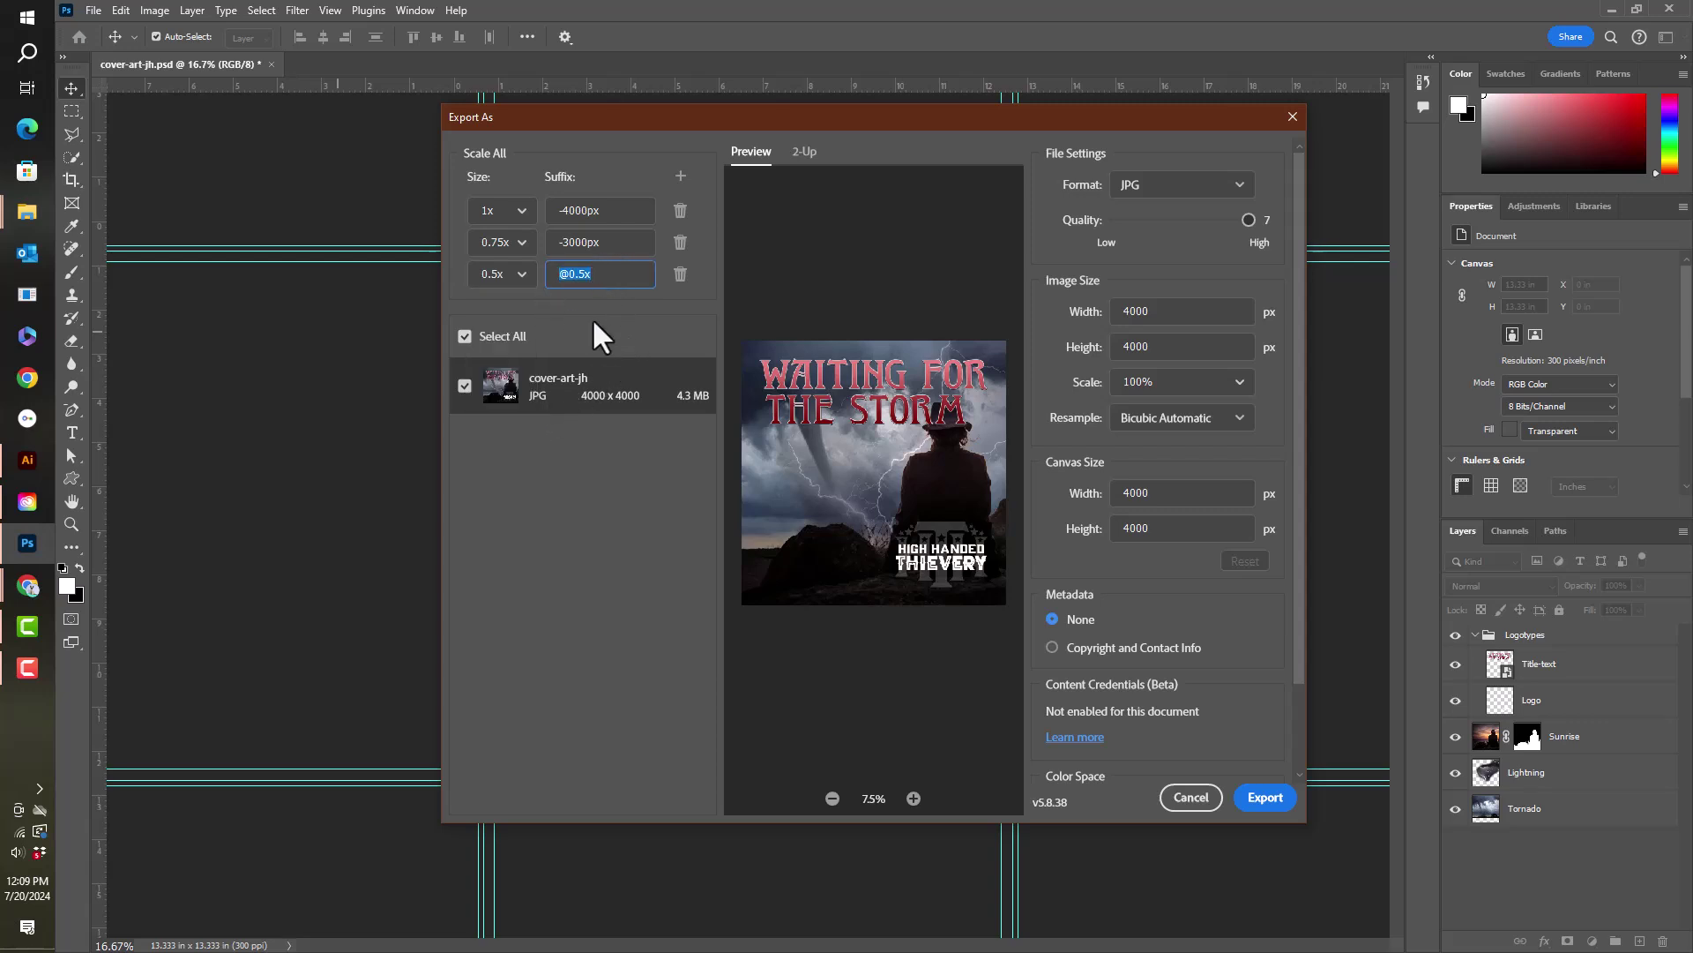
text(-2000)
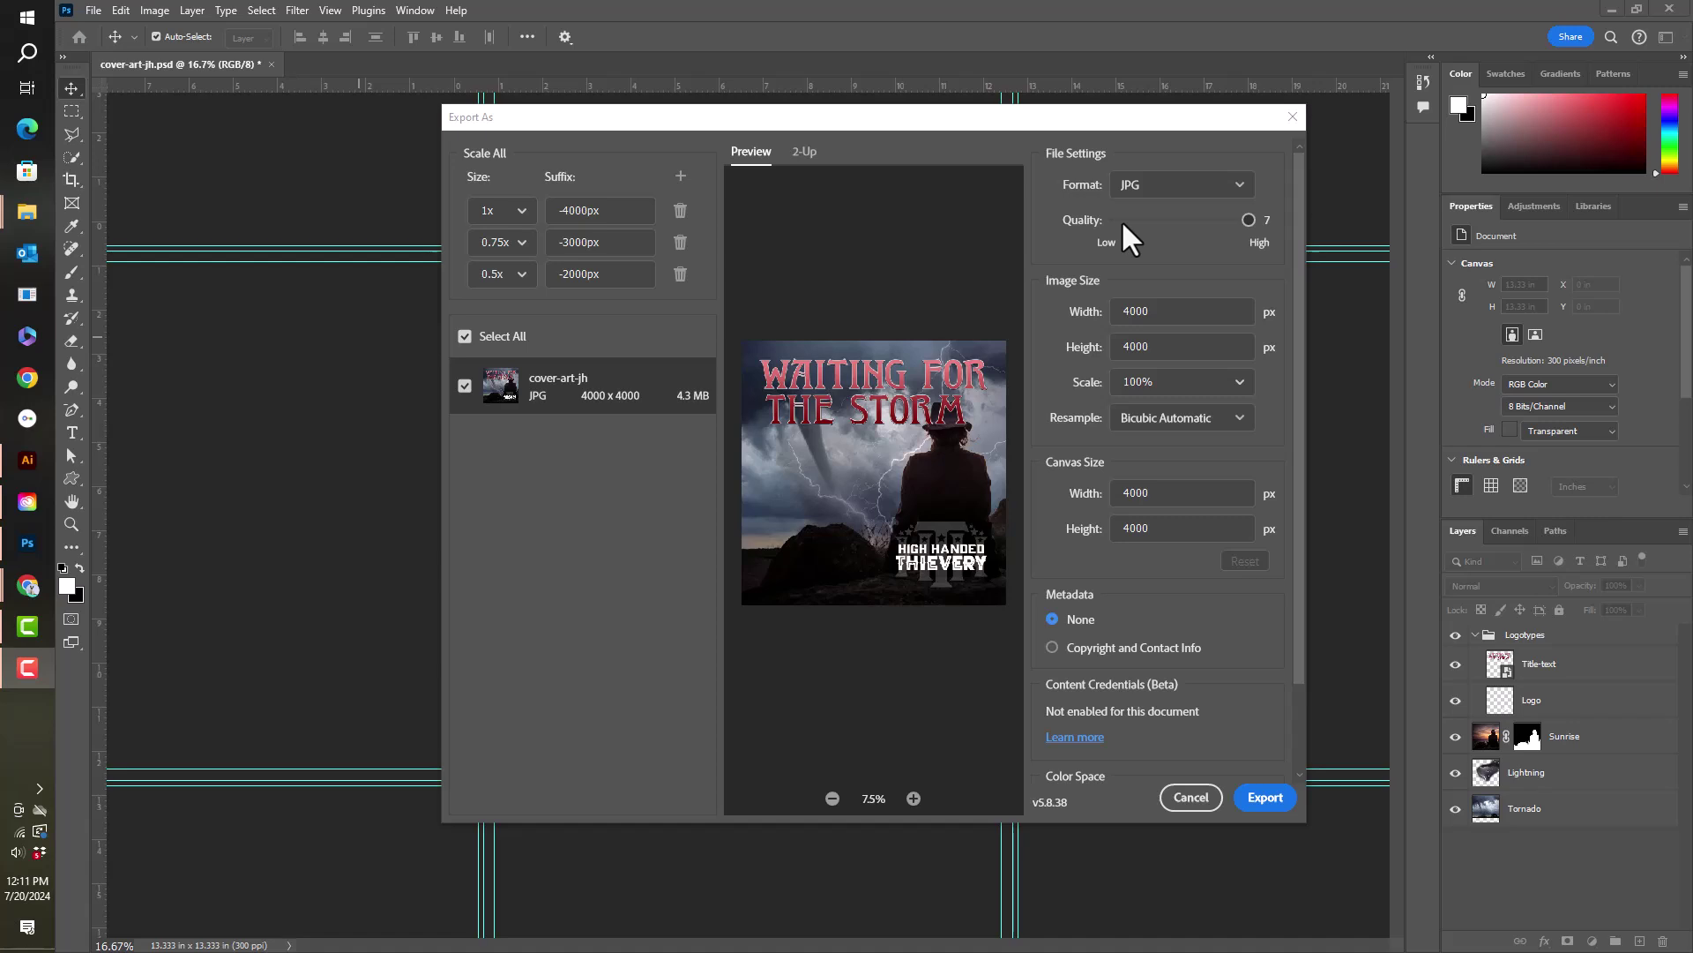
Export all three JPG sizes at quality 7 into the Final Files folder.
click(1254, 219)
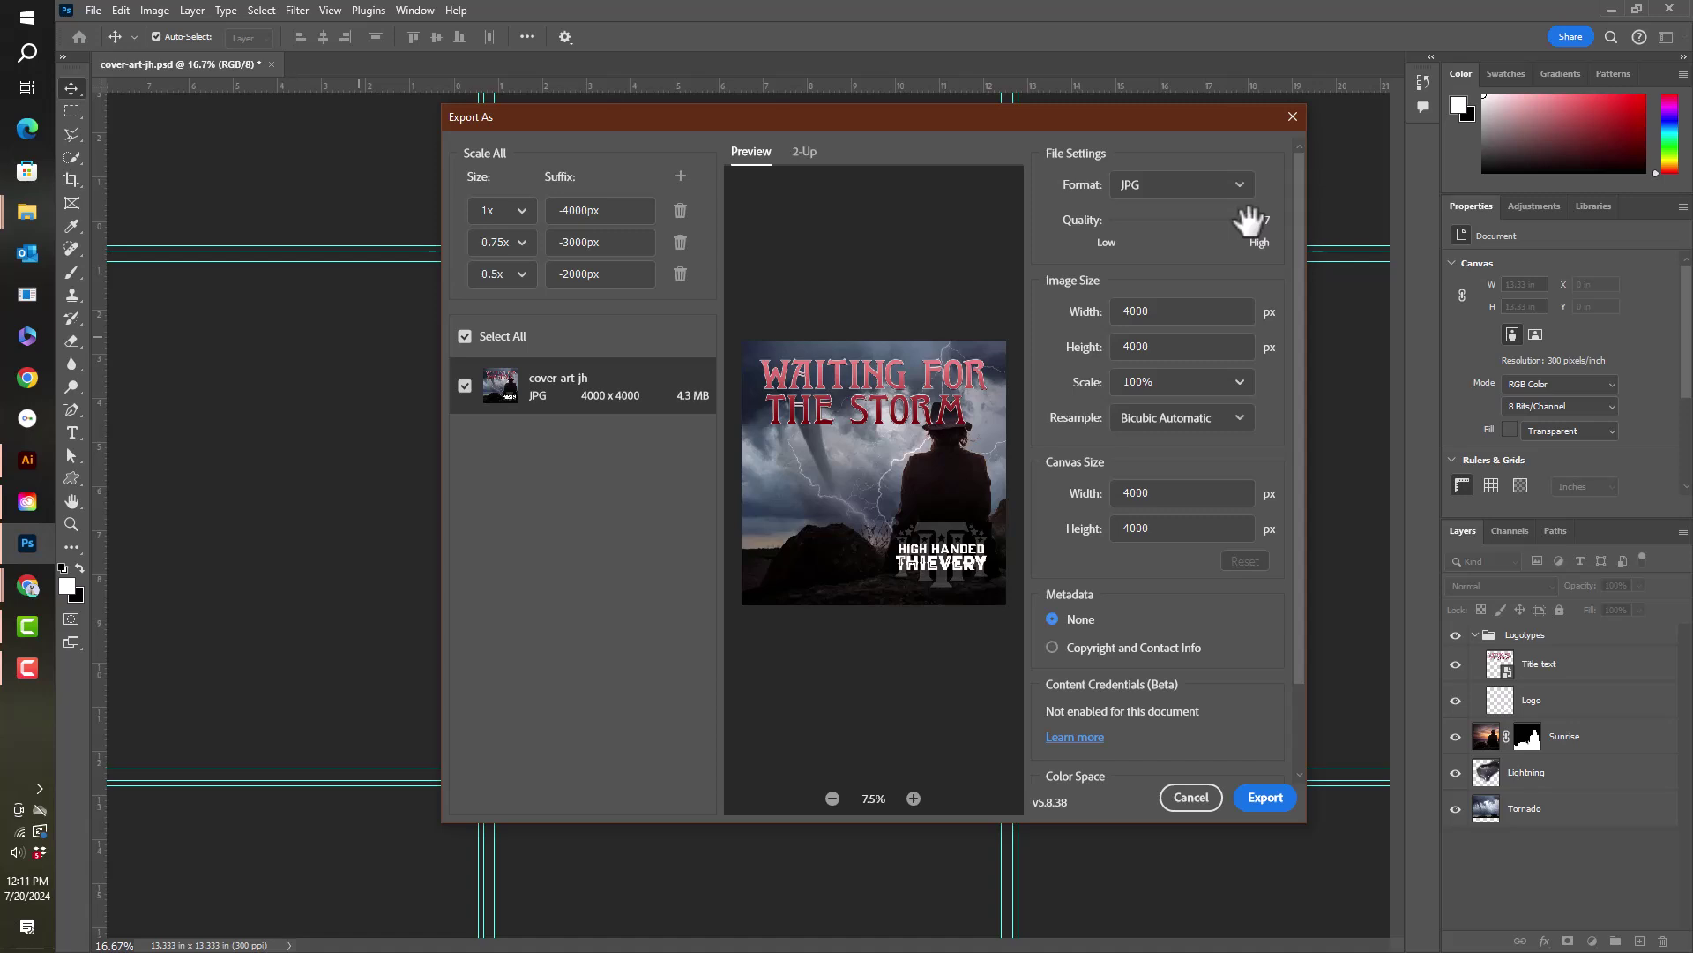
click(1262, 799)
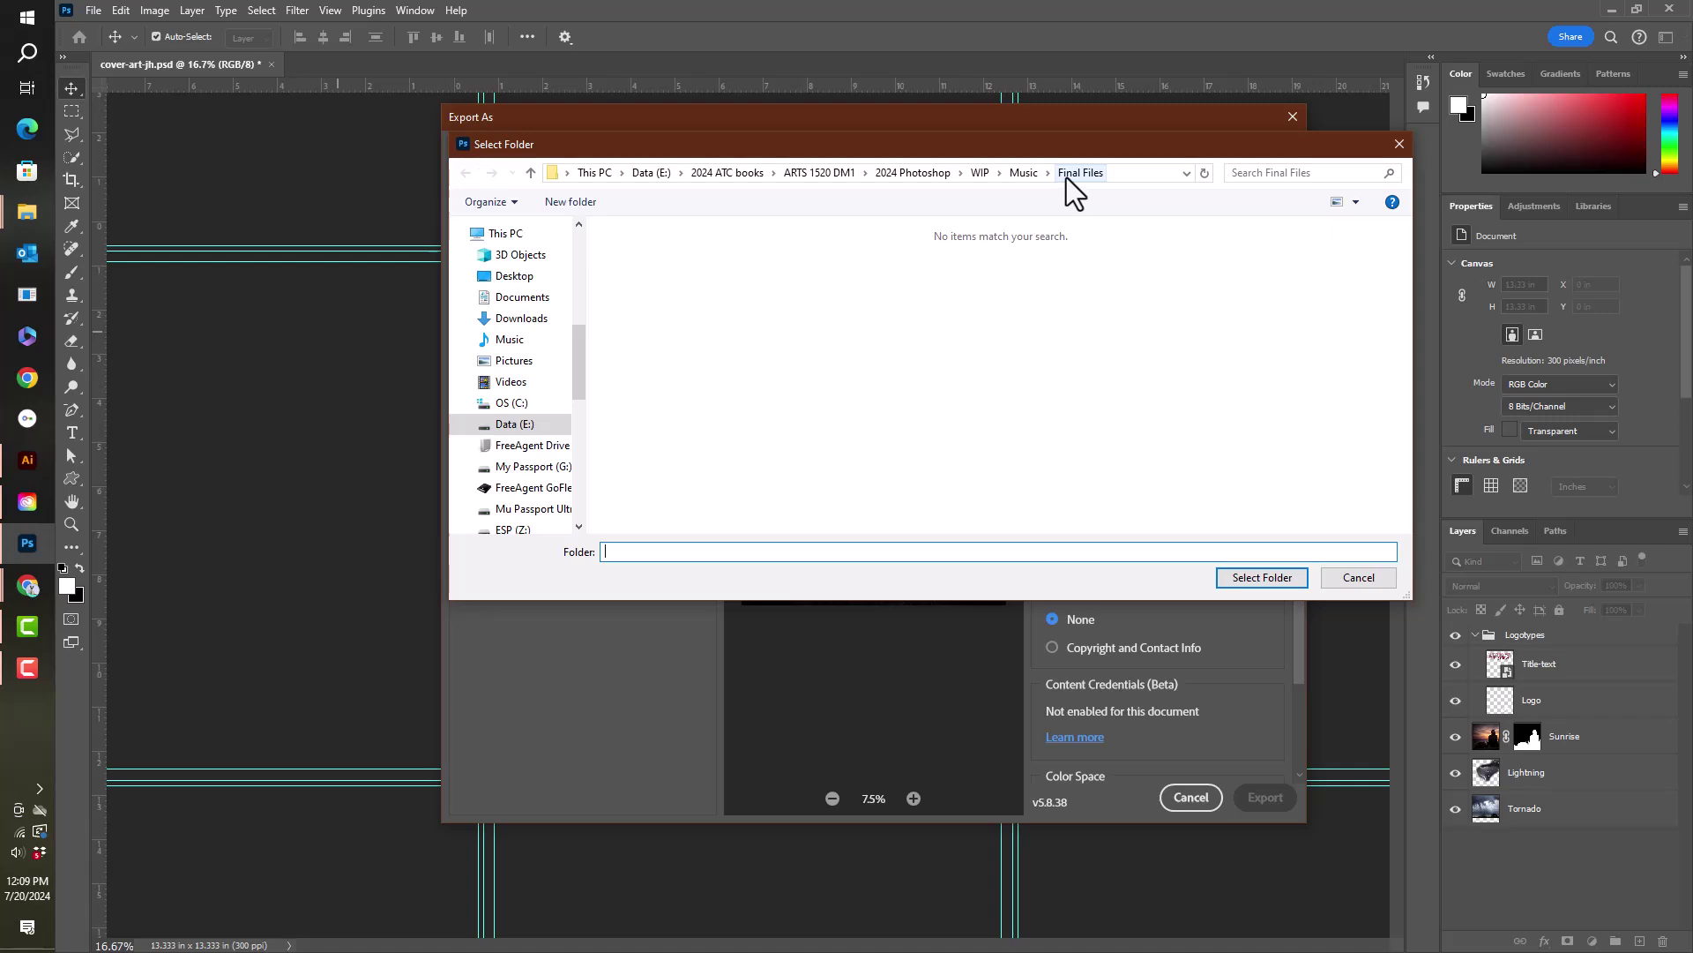
click(1268, 577)
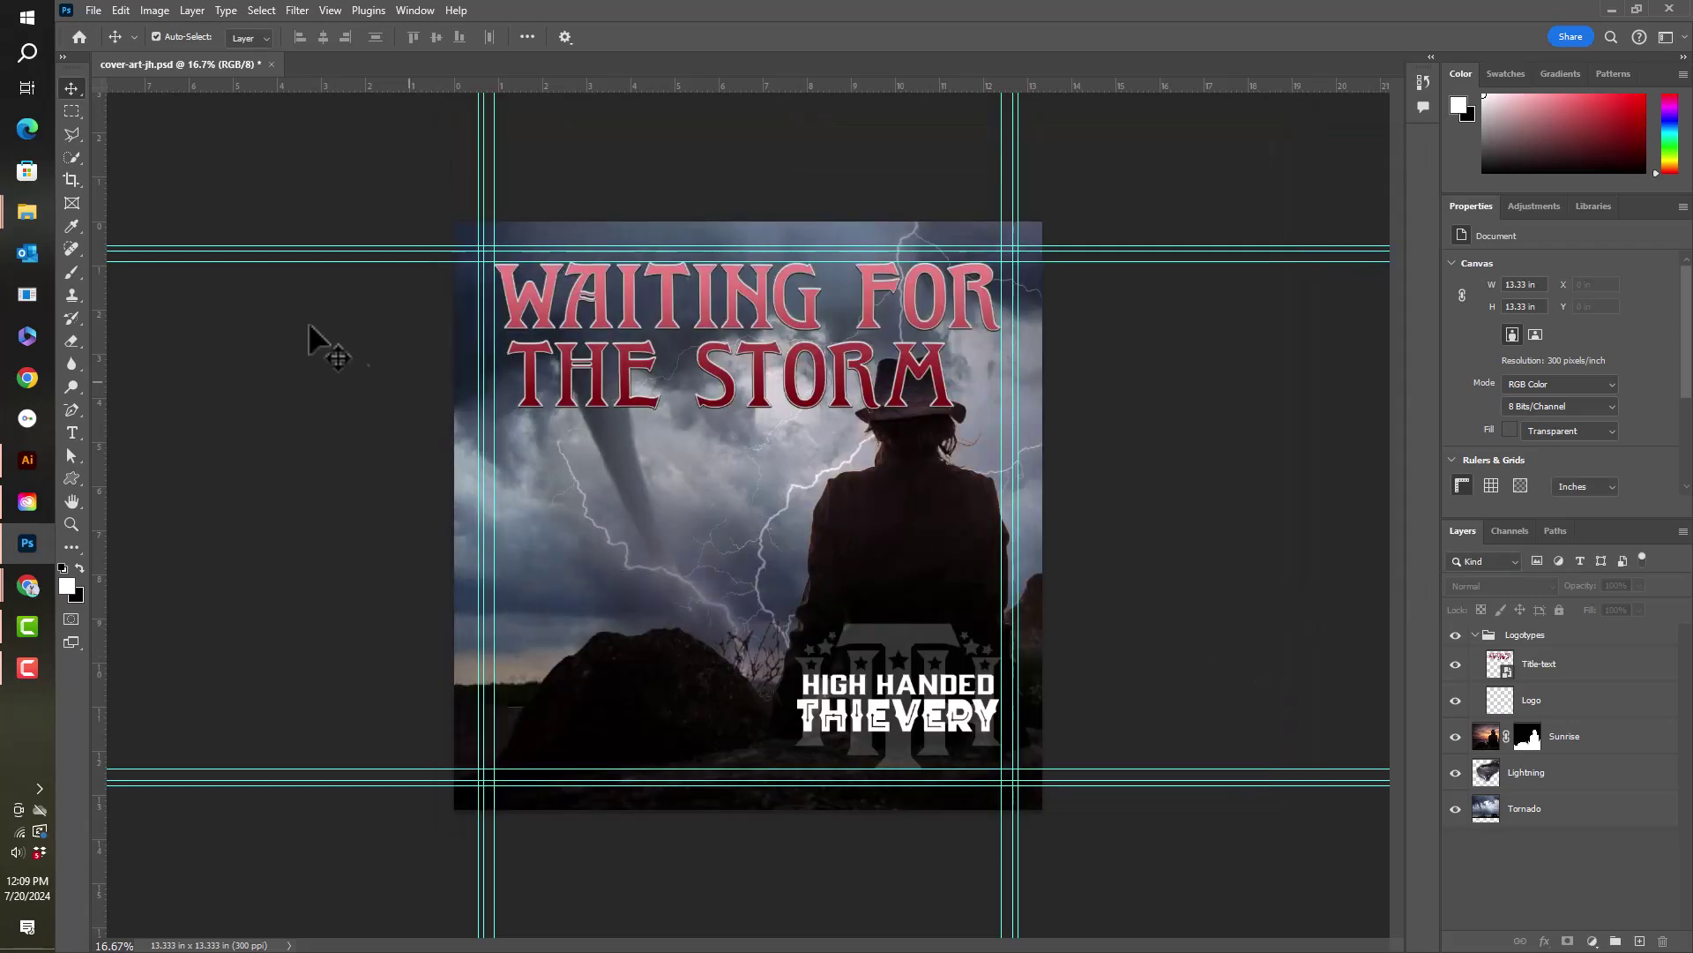
Switch to File Explorer and check the dimensions and file sizes of the exported JPGs in the Final Files folder.
mouse_move(28, 204)
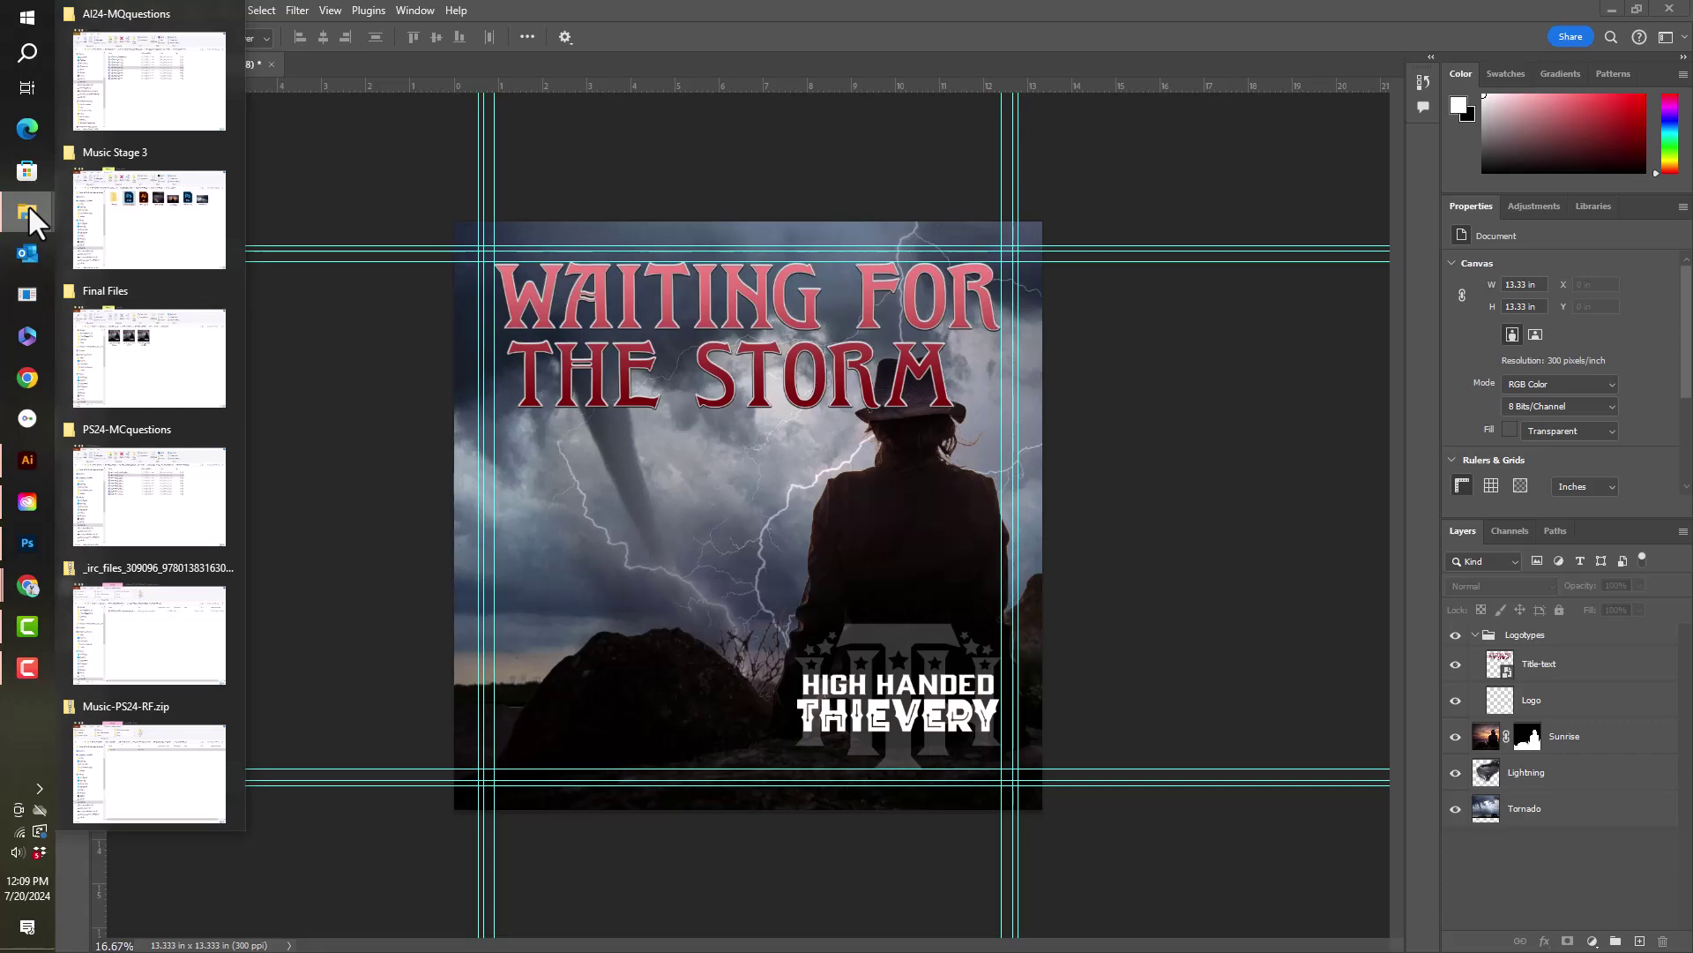
click(182, 284)
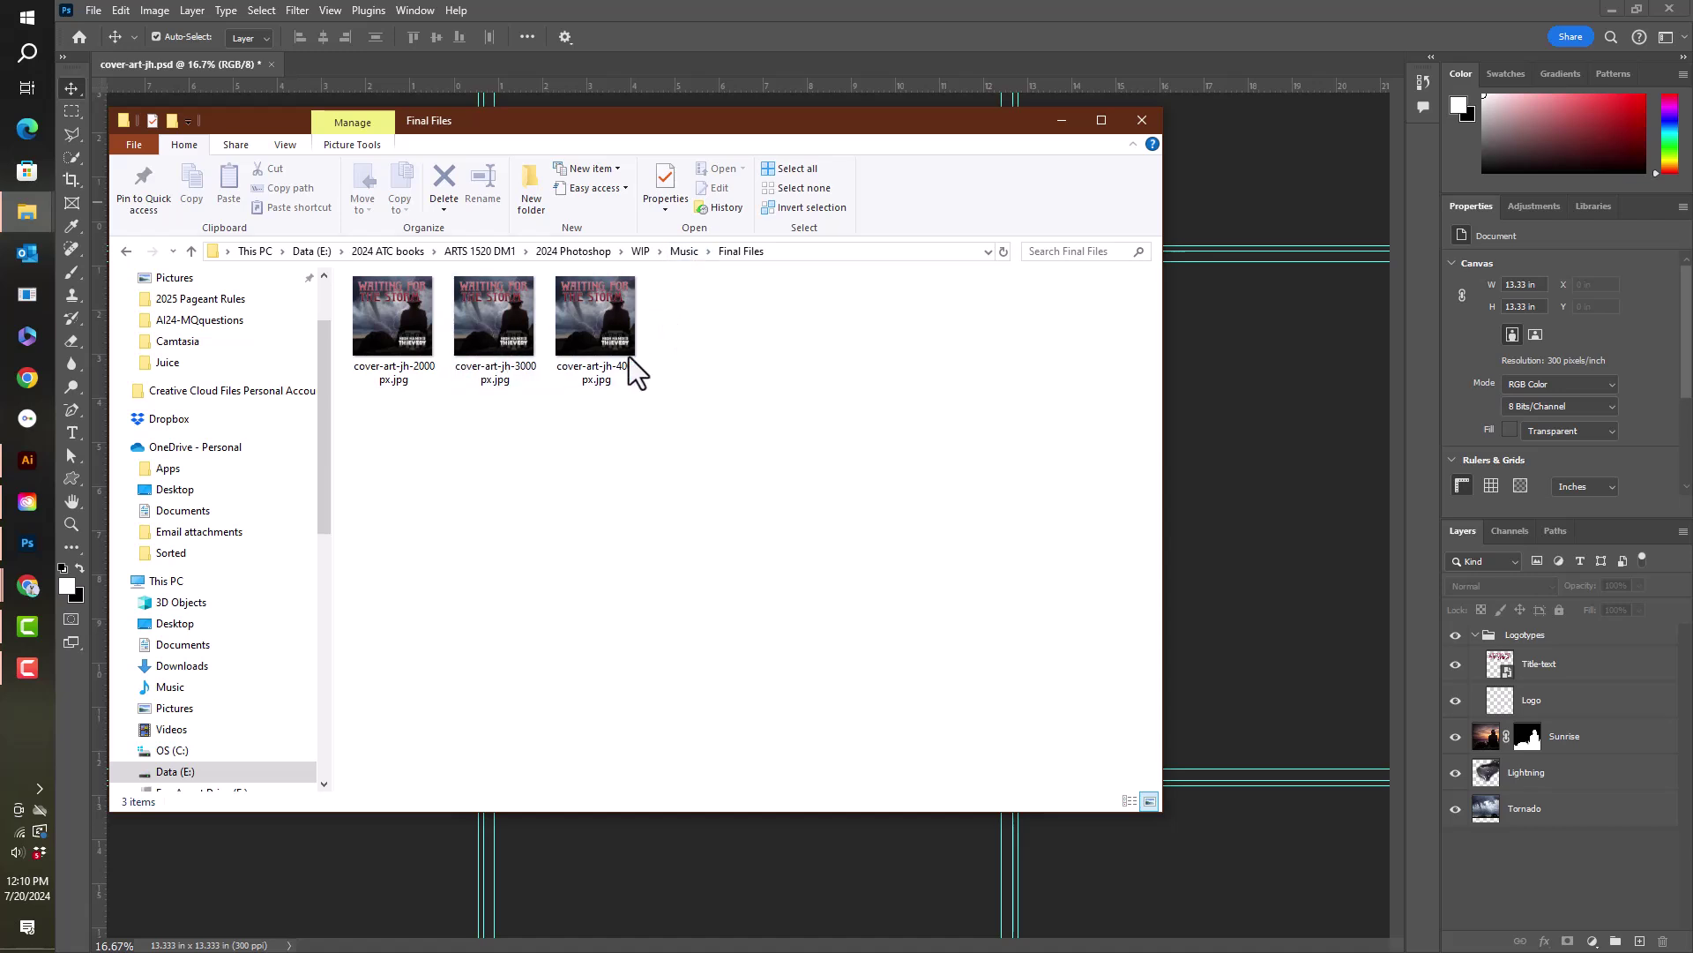
mouse_move(405, 357)
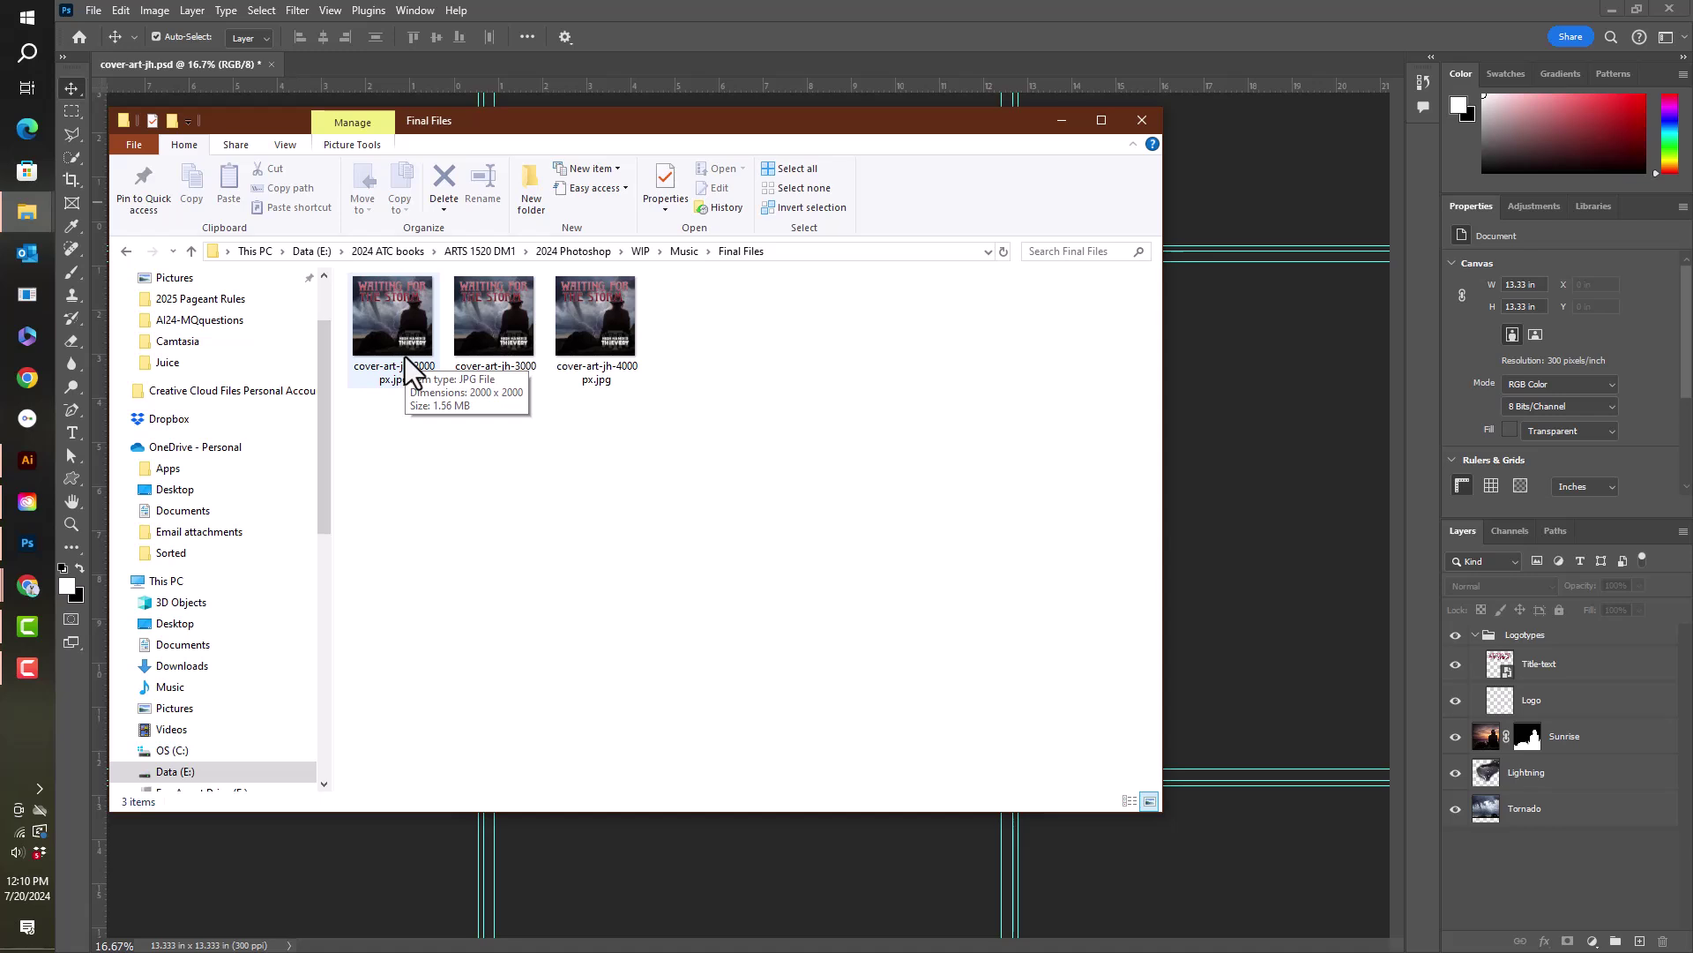
mouse_move(499, 350)
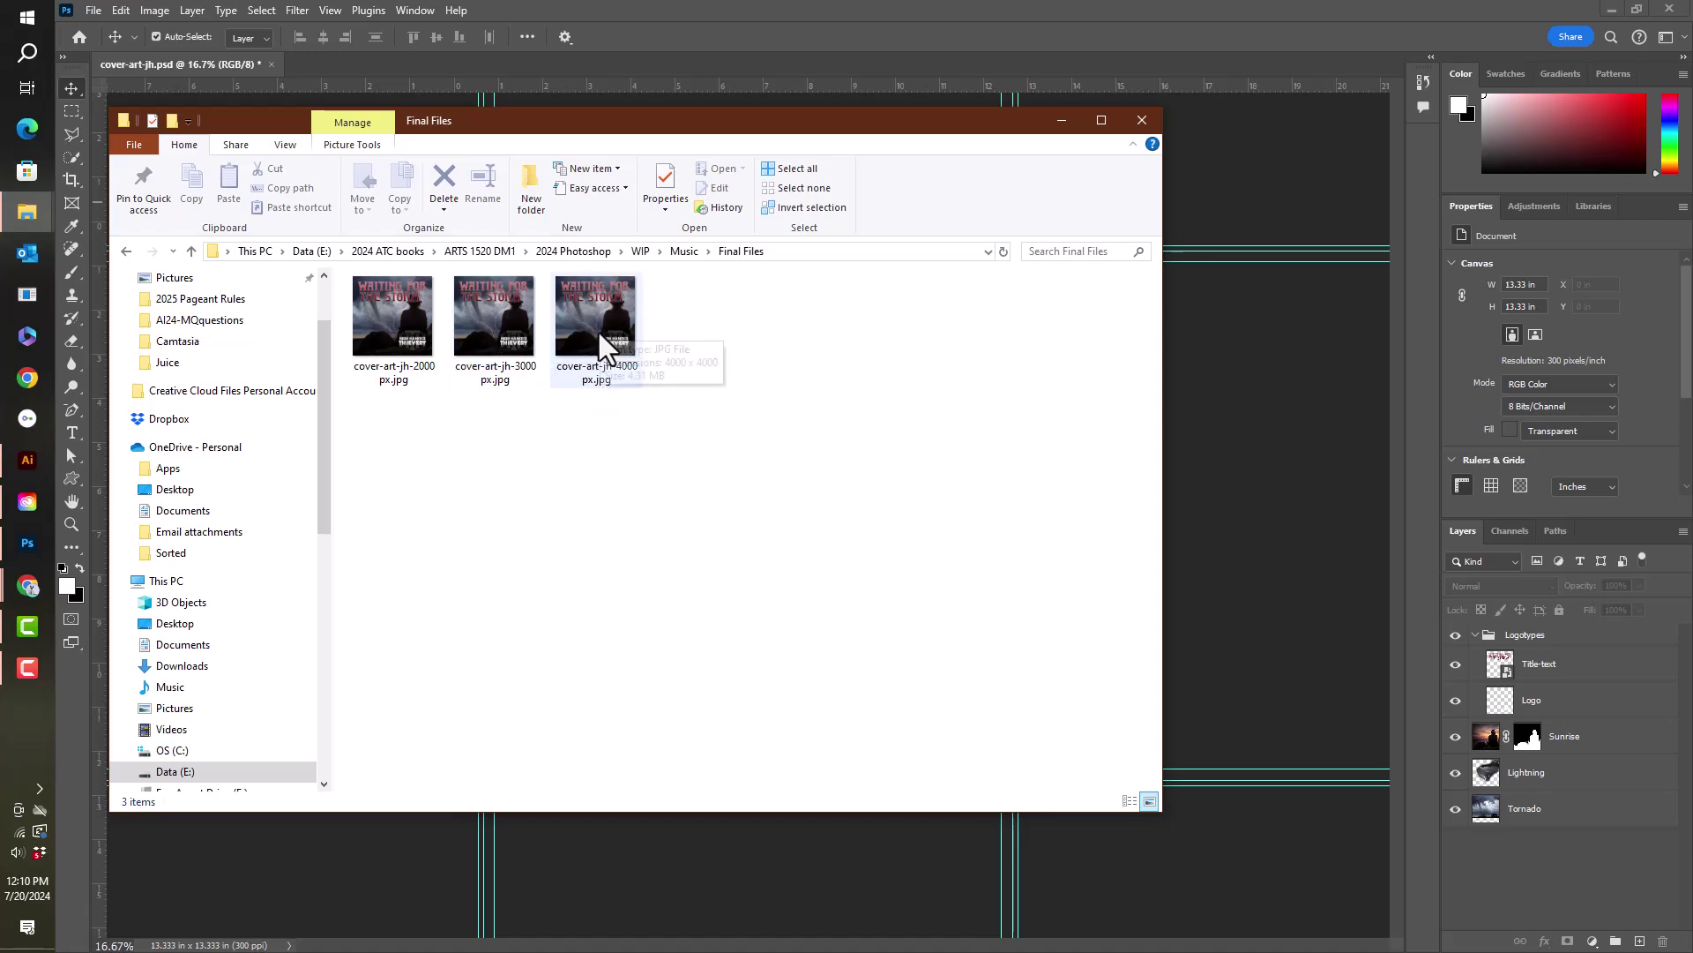
mouse_move(600, 337)
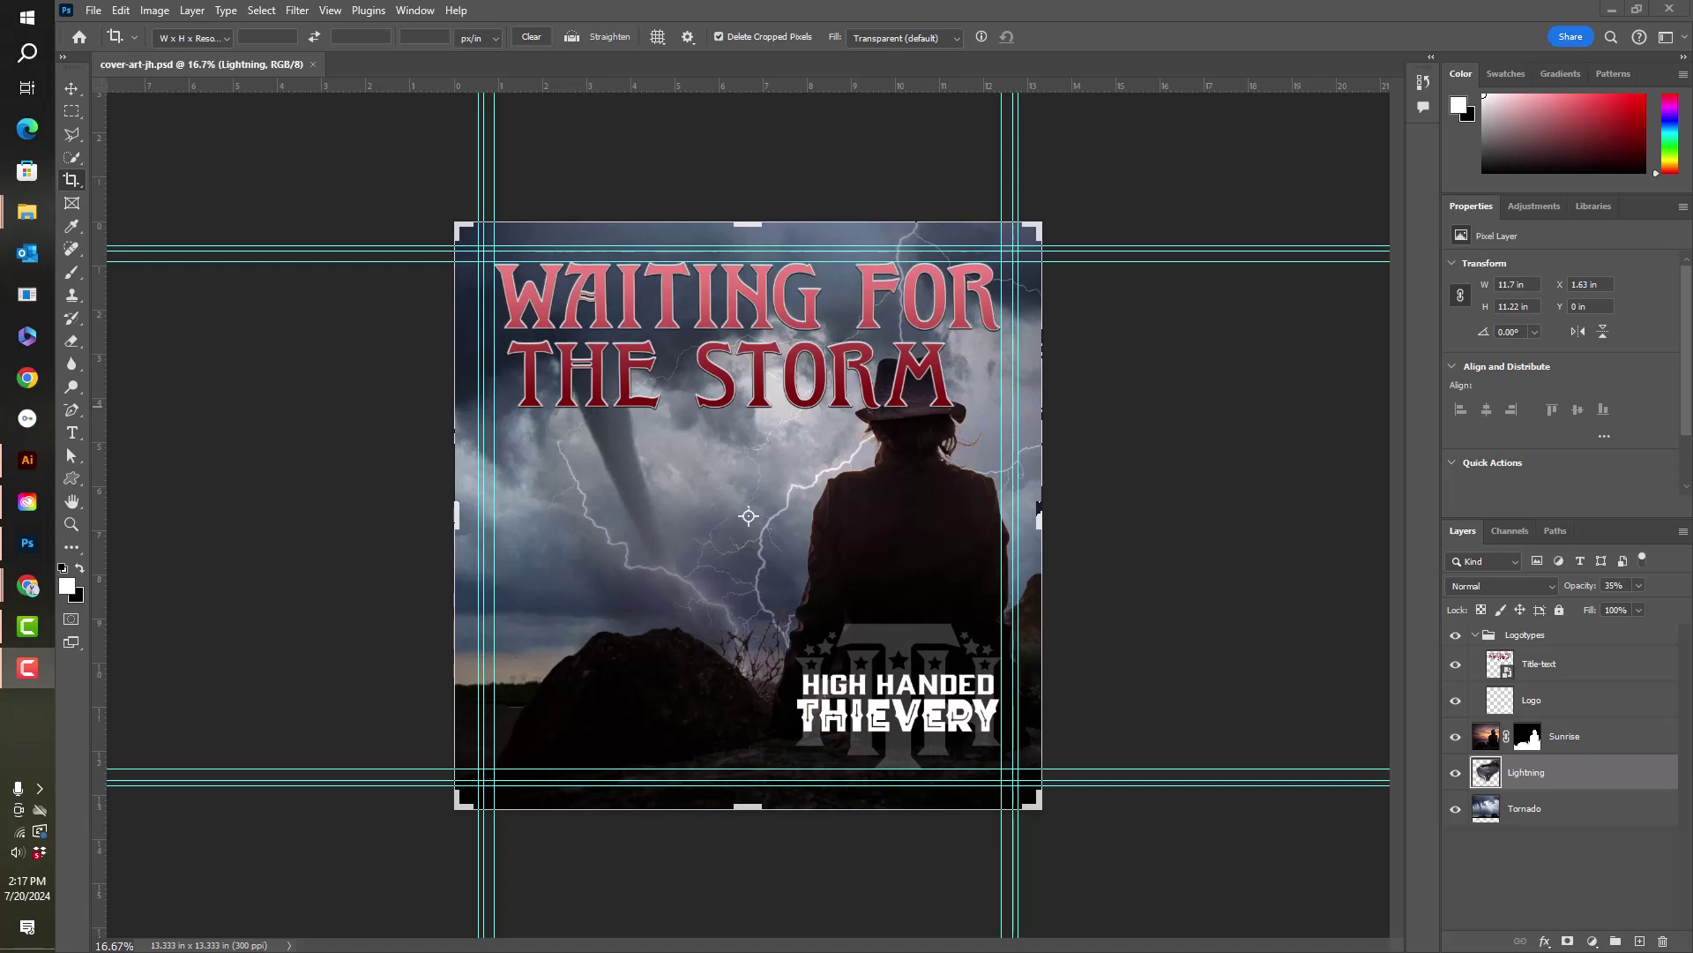
Save the document in the Music folder as cover-art-final-jh.psd in Photoshop format with Maximize Compatibility enabled.
click(91, 12)
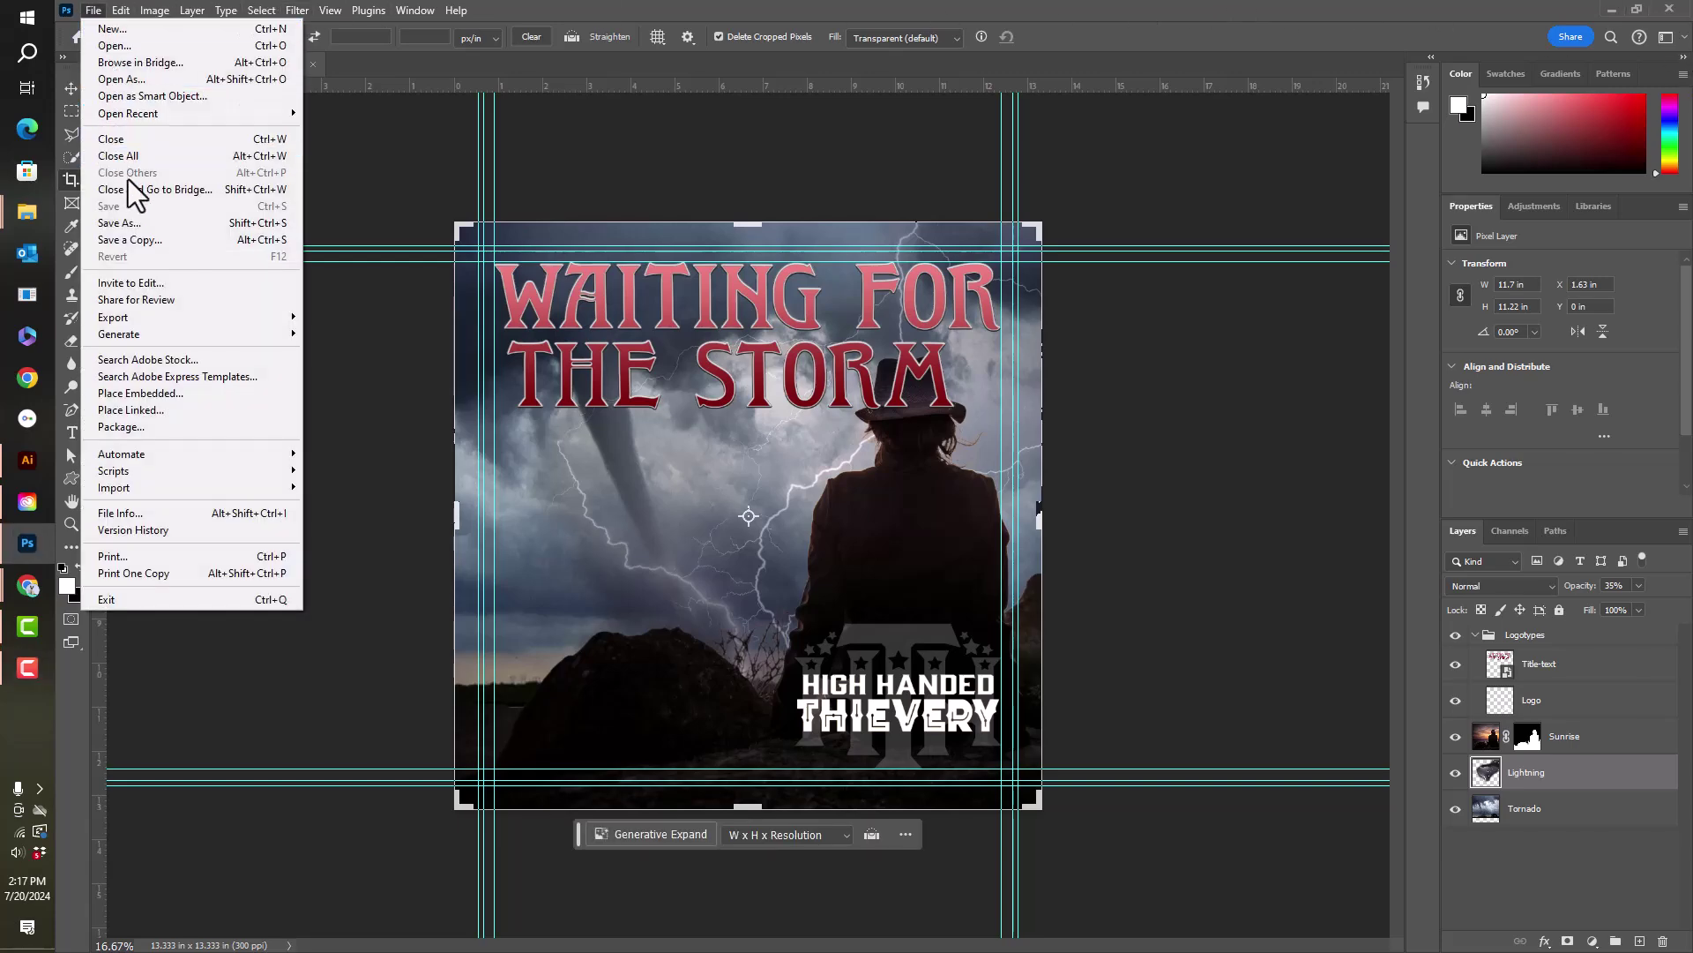
click(141, 224)
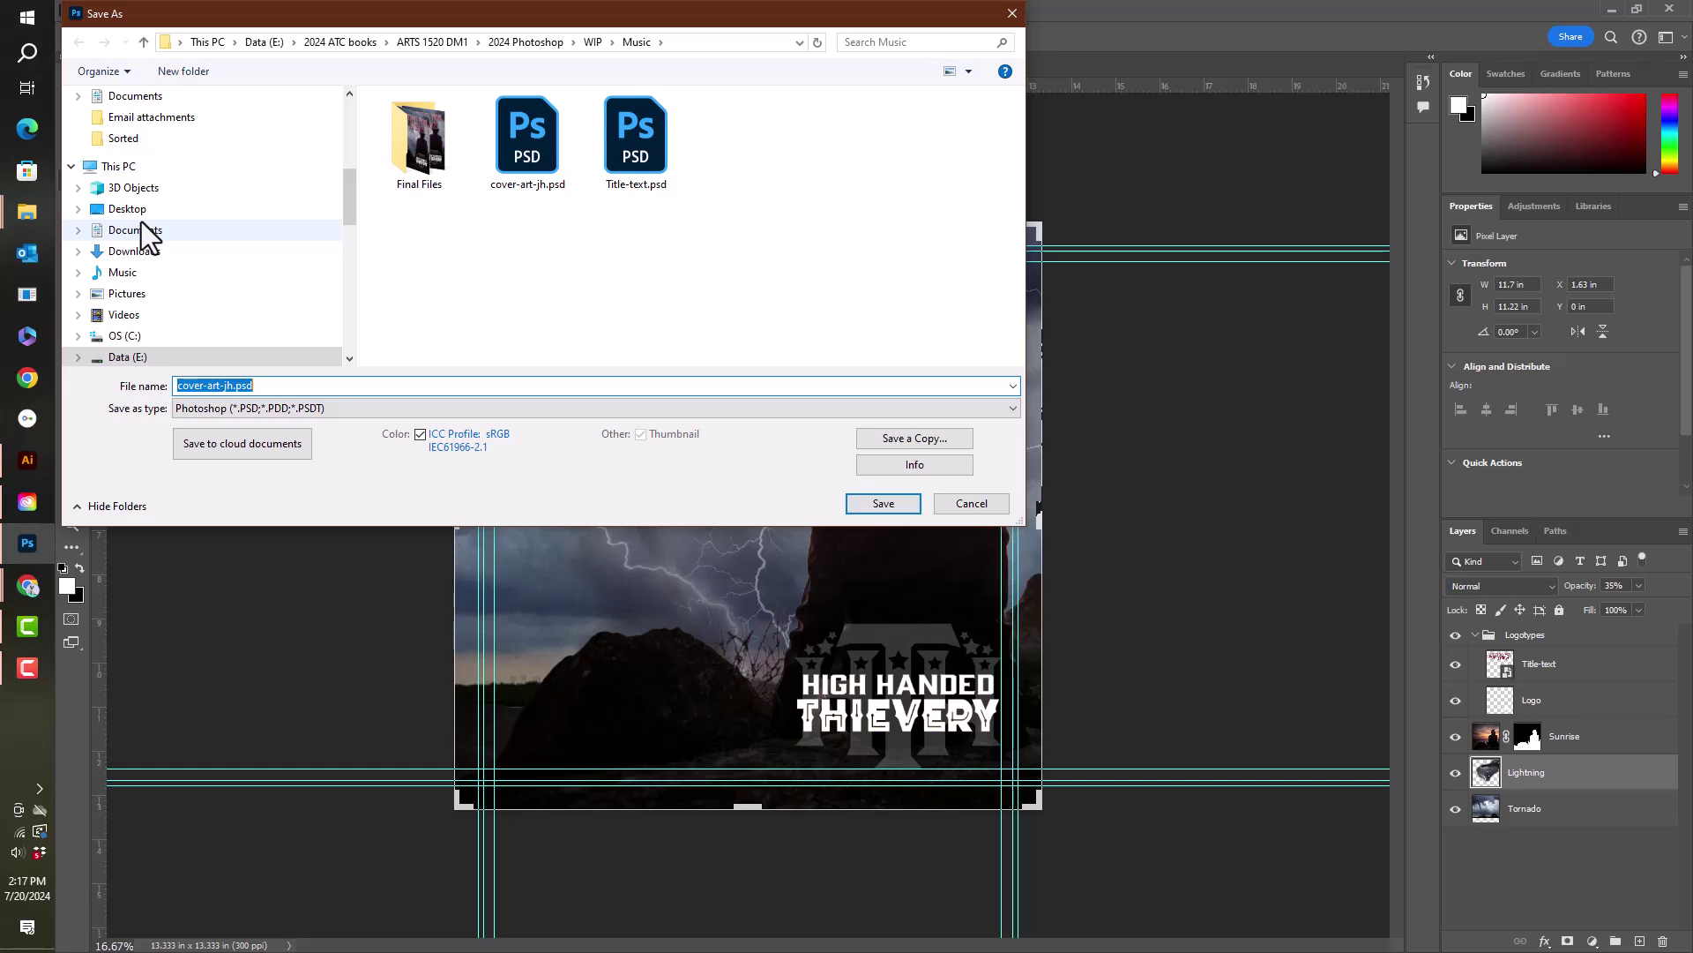
click(225, 385)
key(BackSpace)
text(final-)
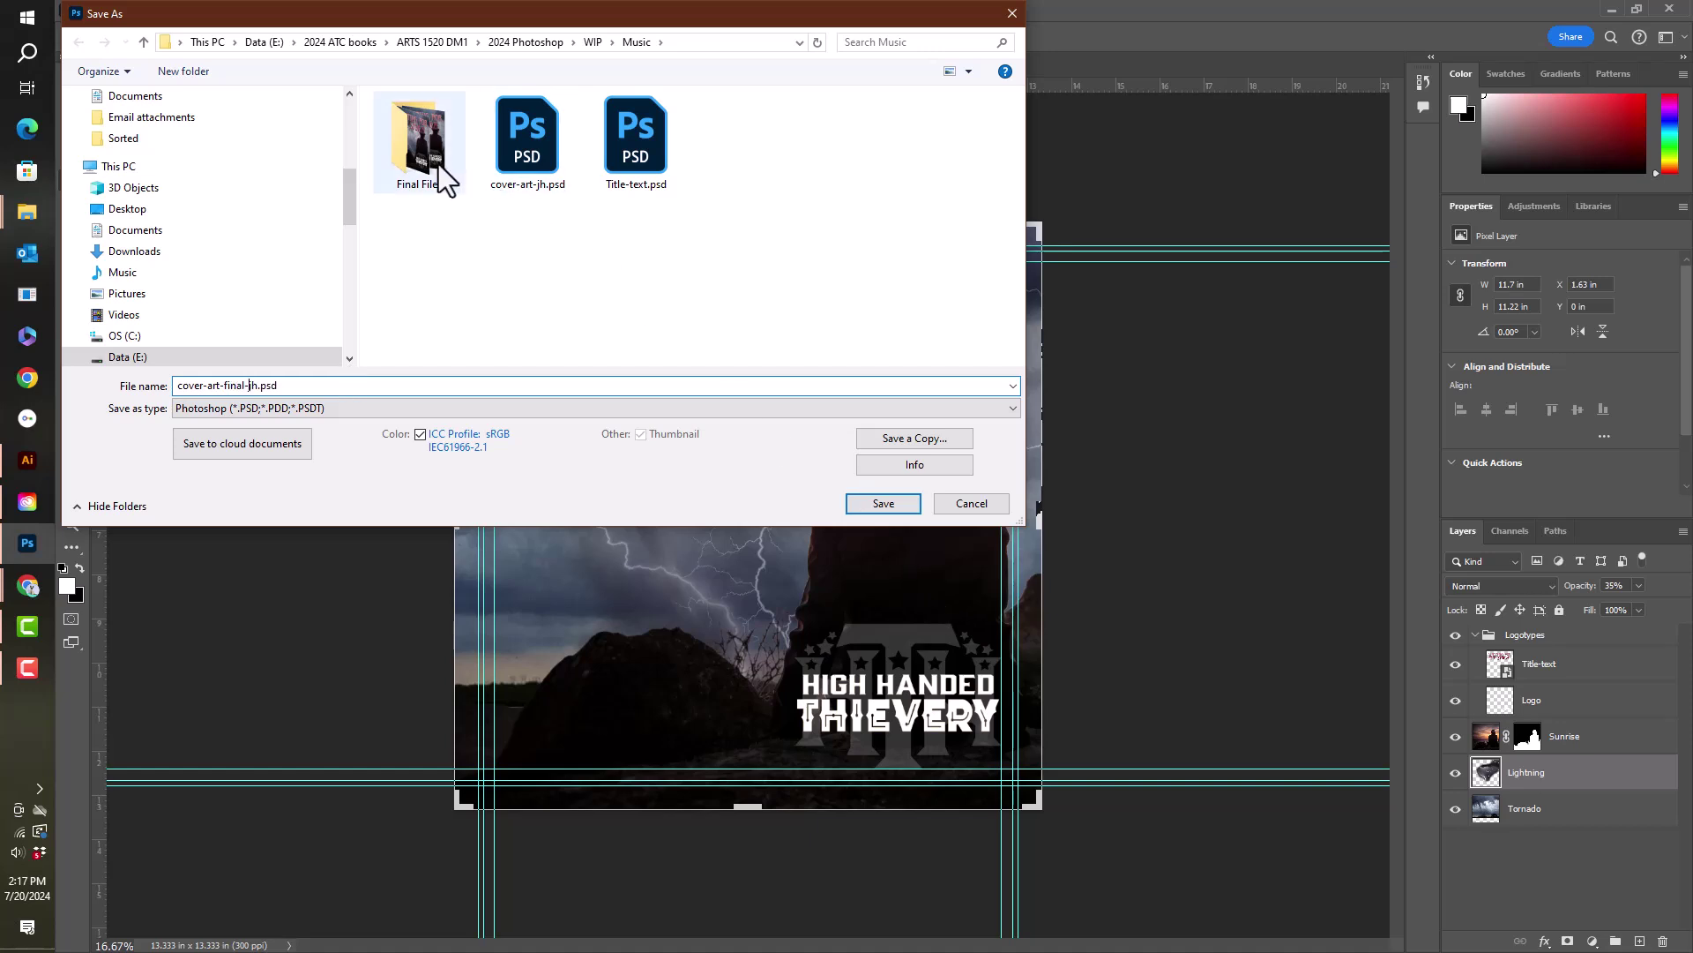
click(901, 500)
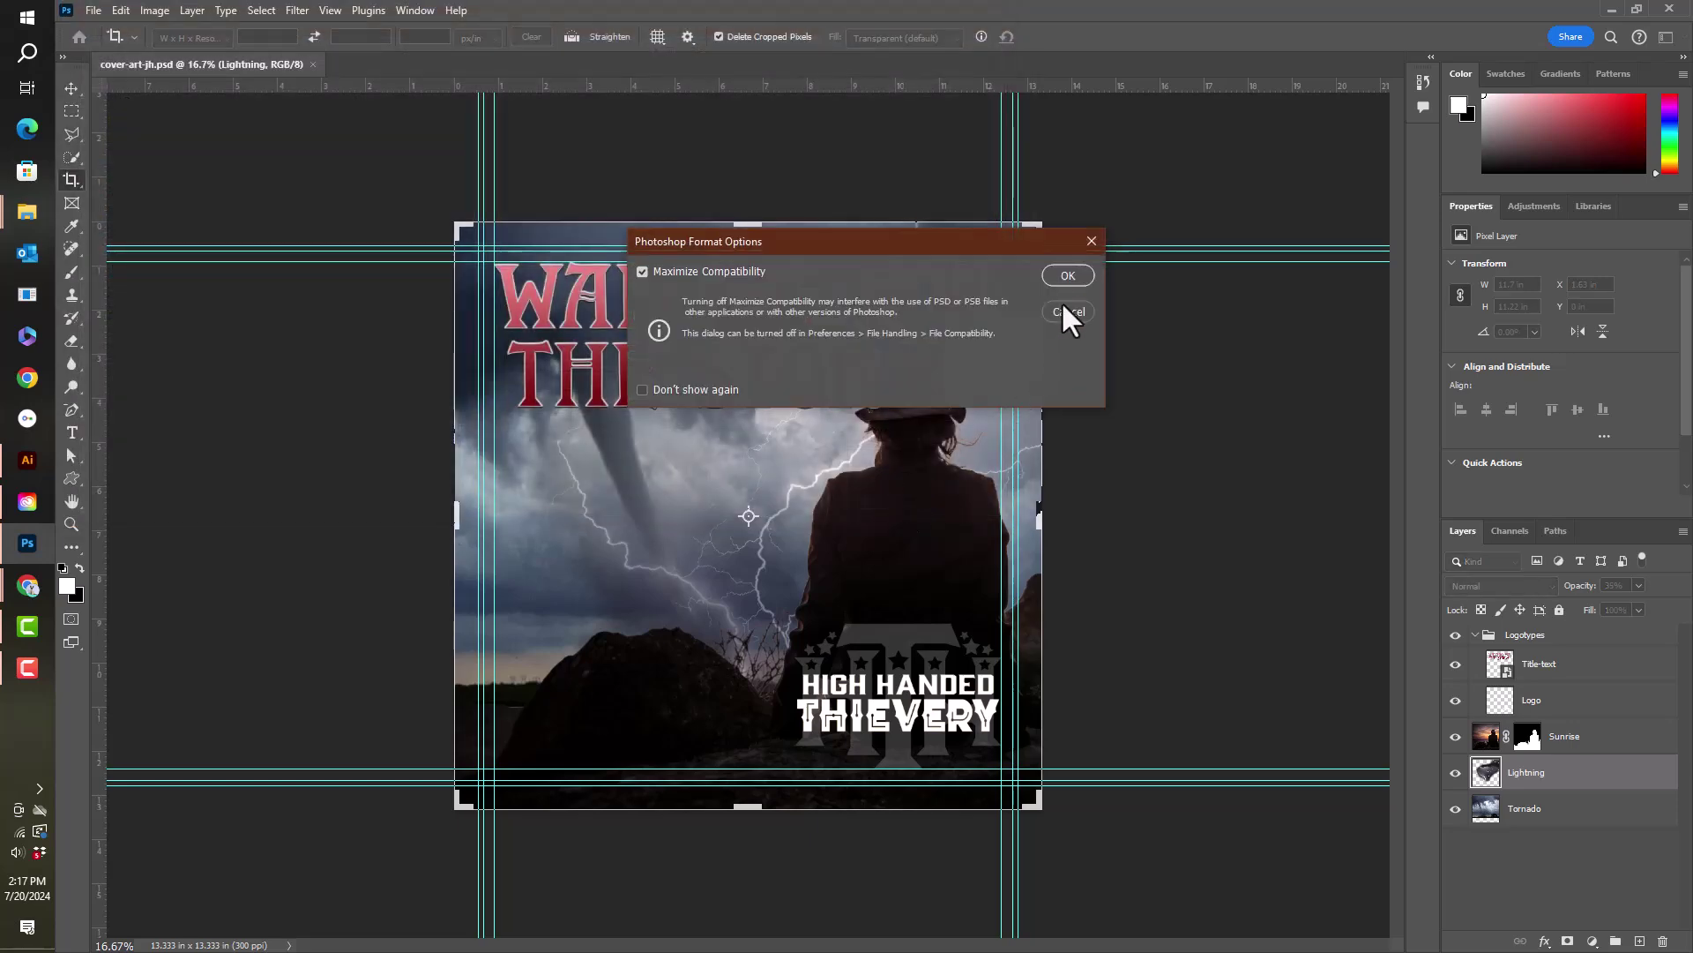
click(1066, 274)
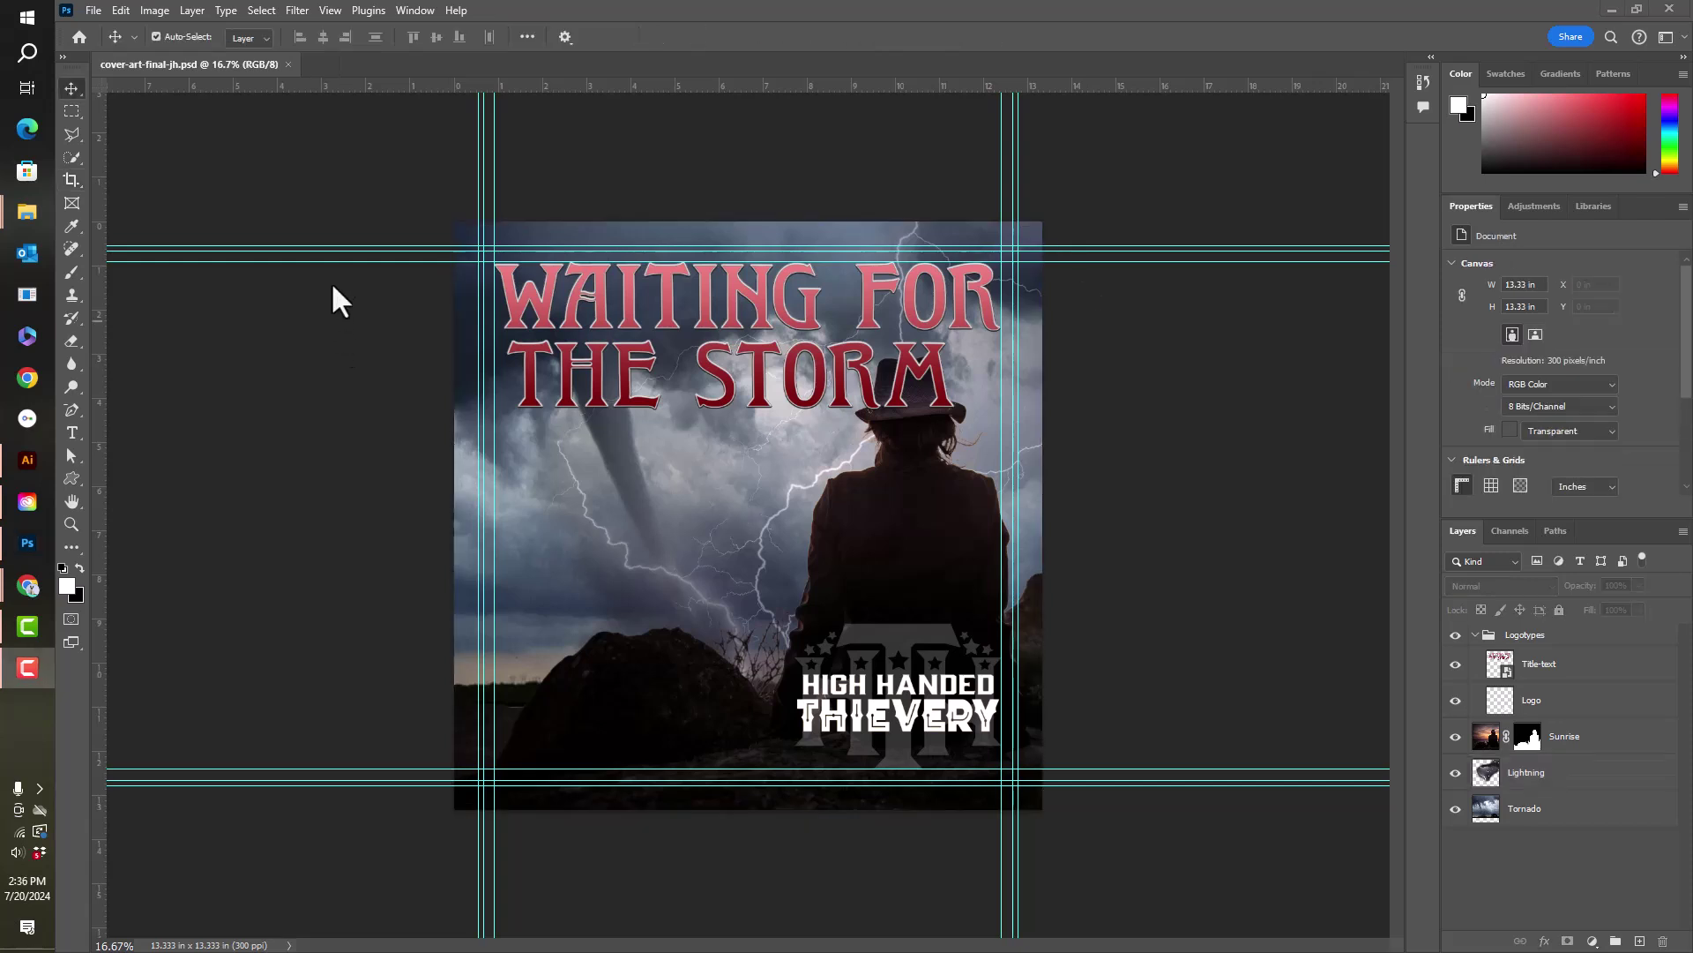
click(328, 12)
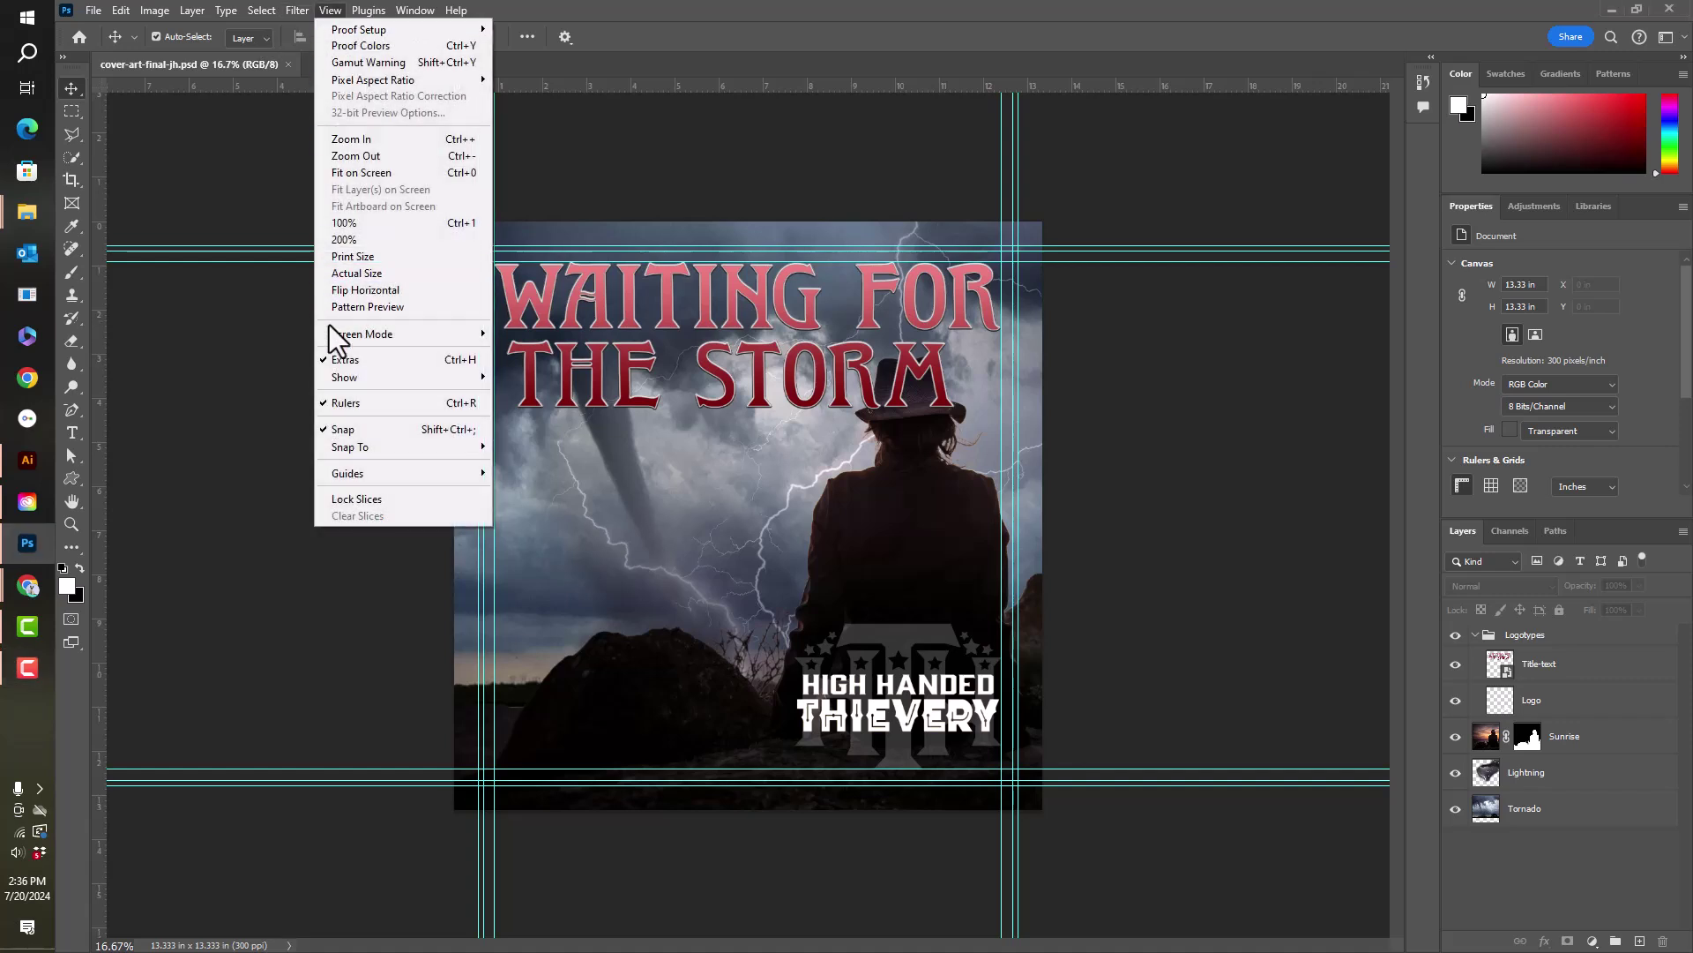
mouse_move(325, 384)
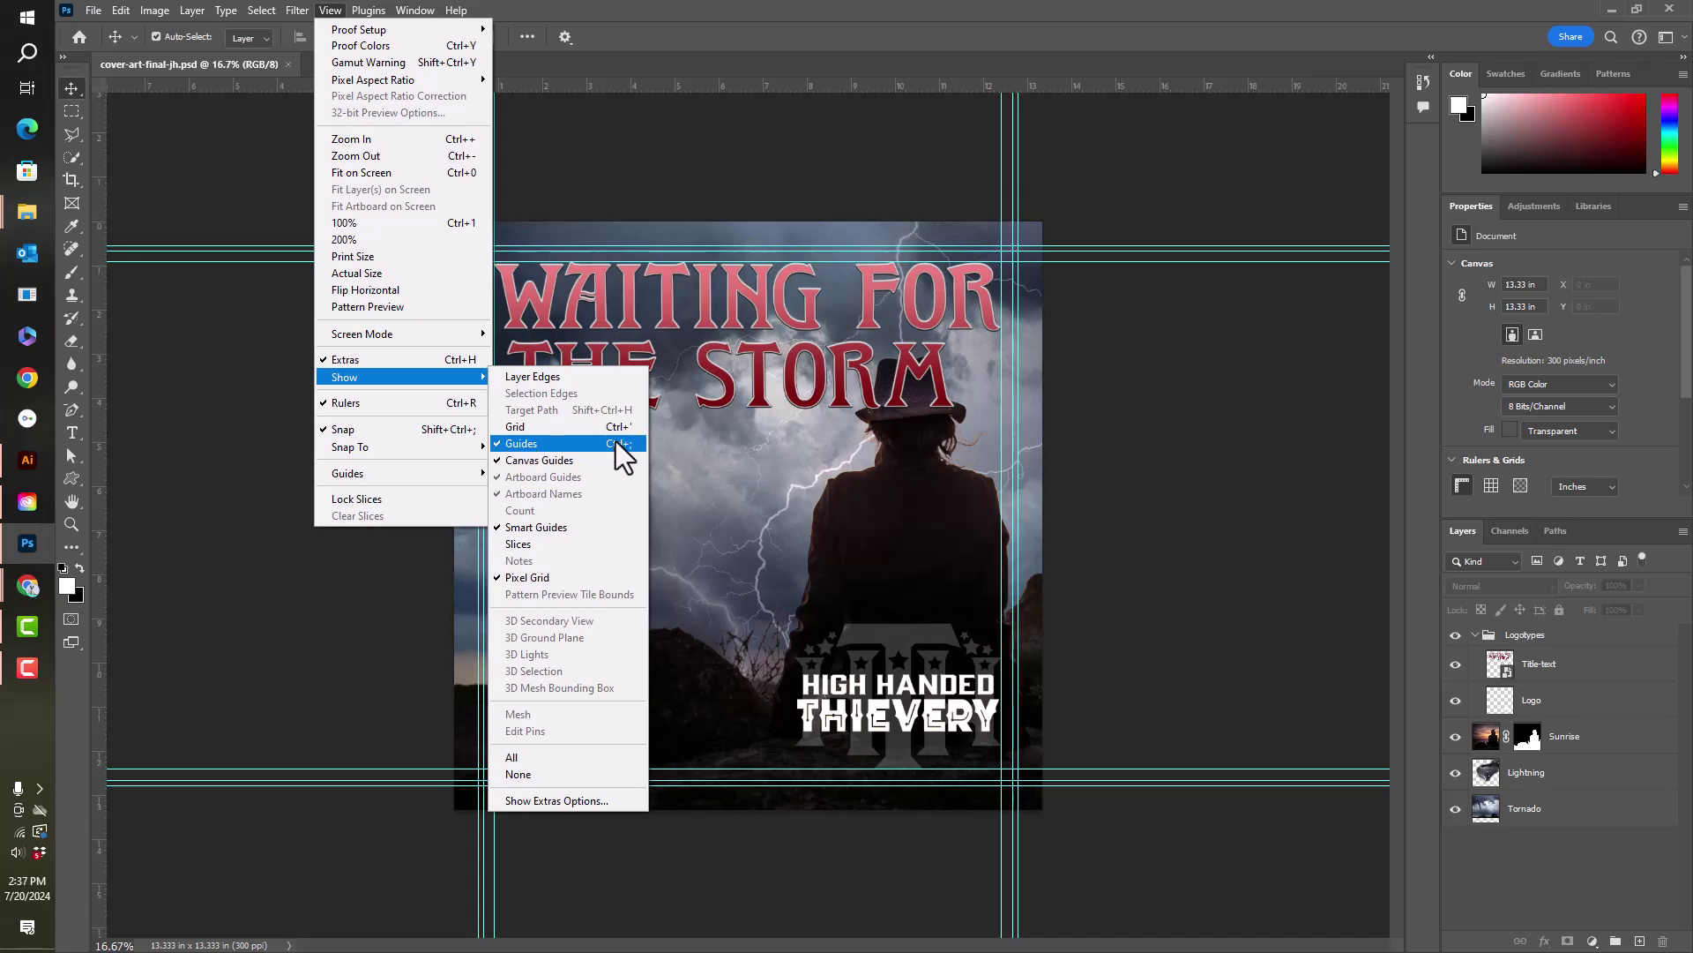
click(1066, 438)
click(330, 10)
mouse_move(354, 467)
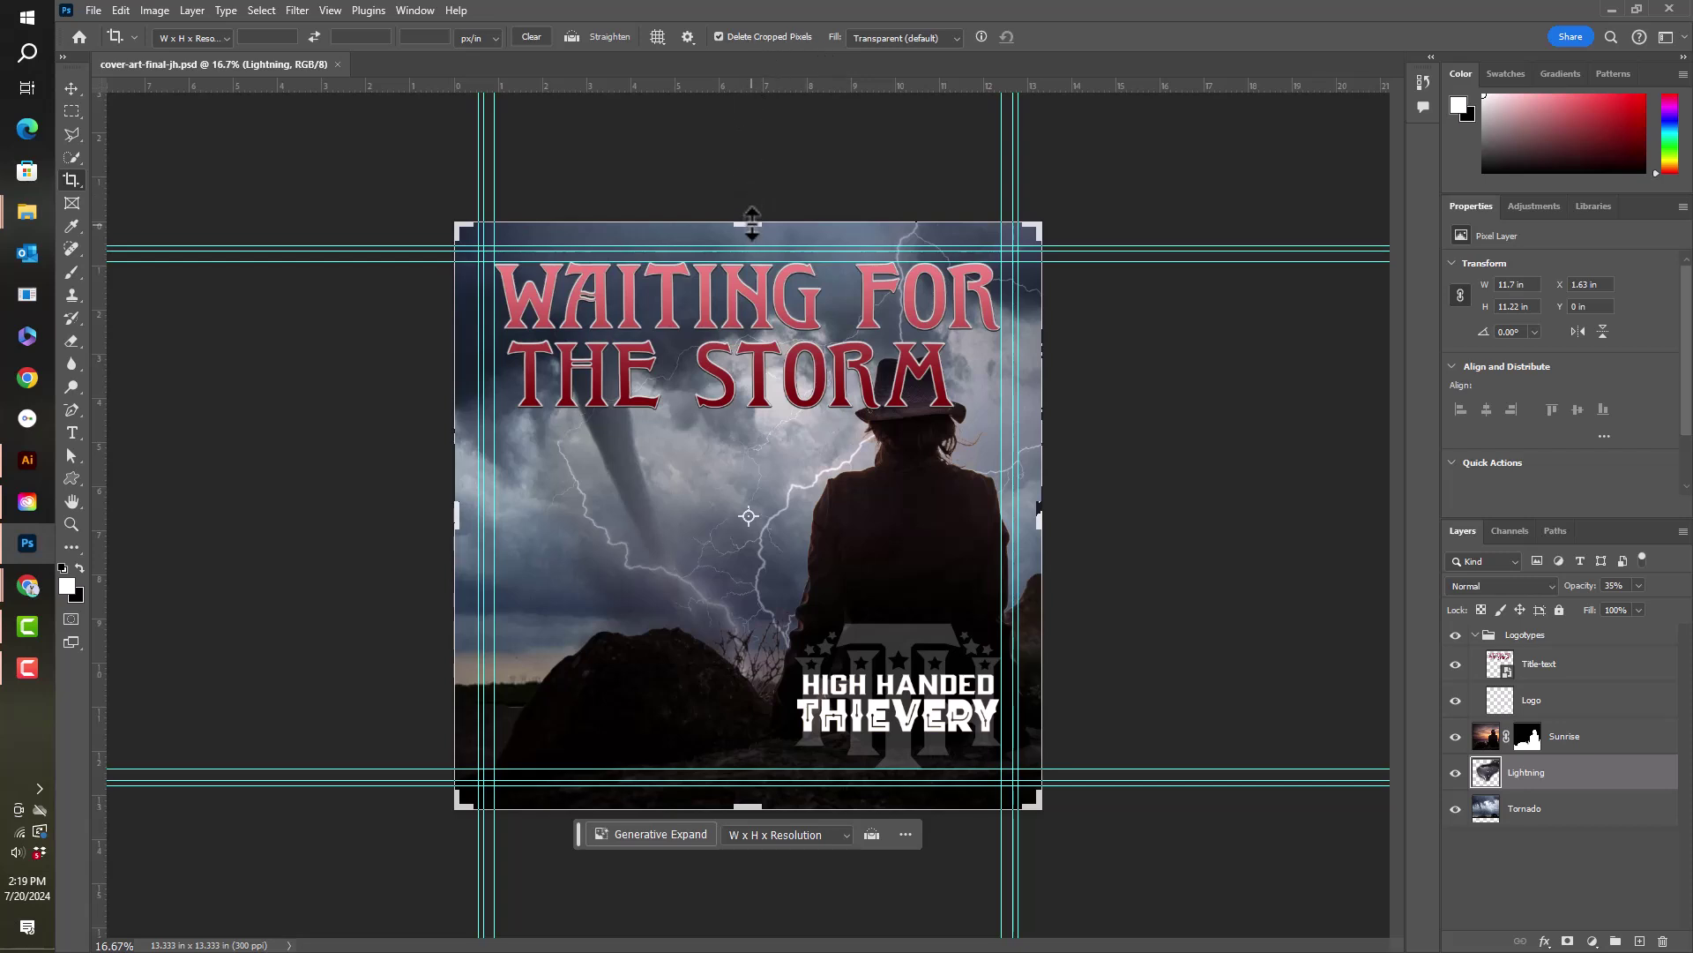
Pull the crop boundary inward on all four sides of the cover art to the outermost guides.
drag(752, 224, 749, 229)
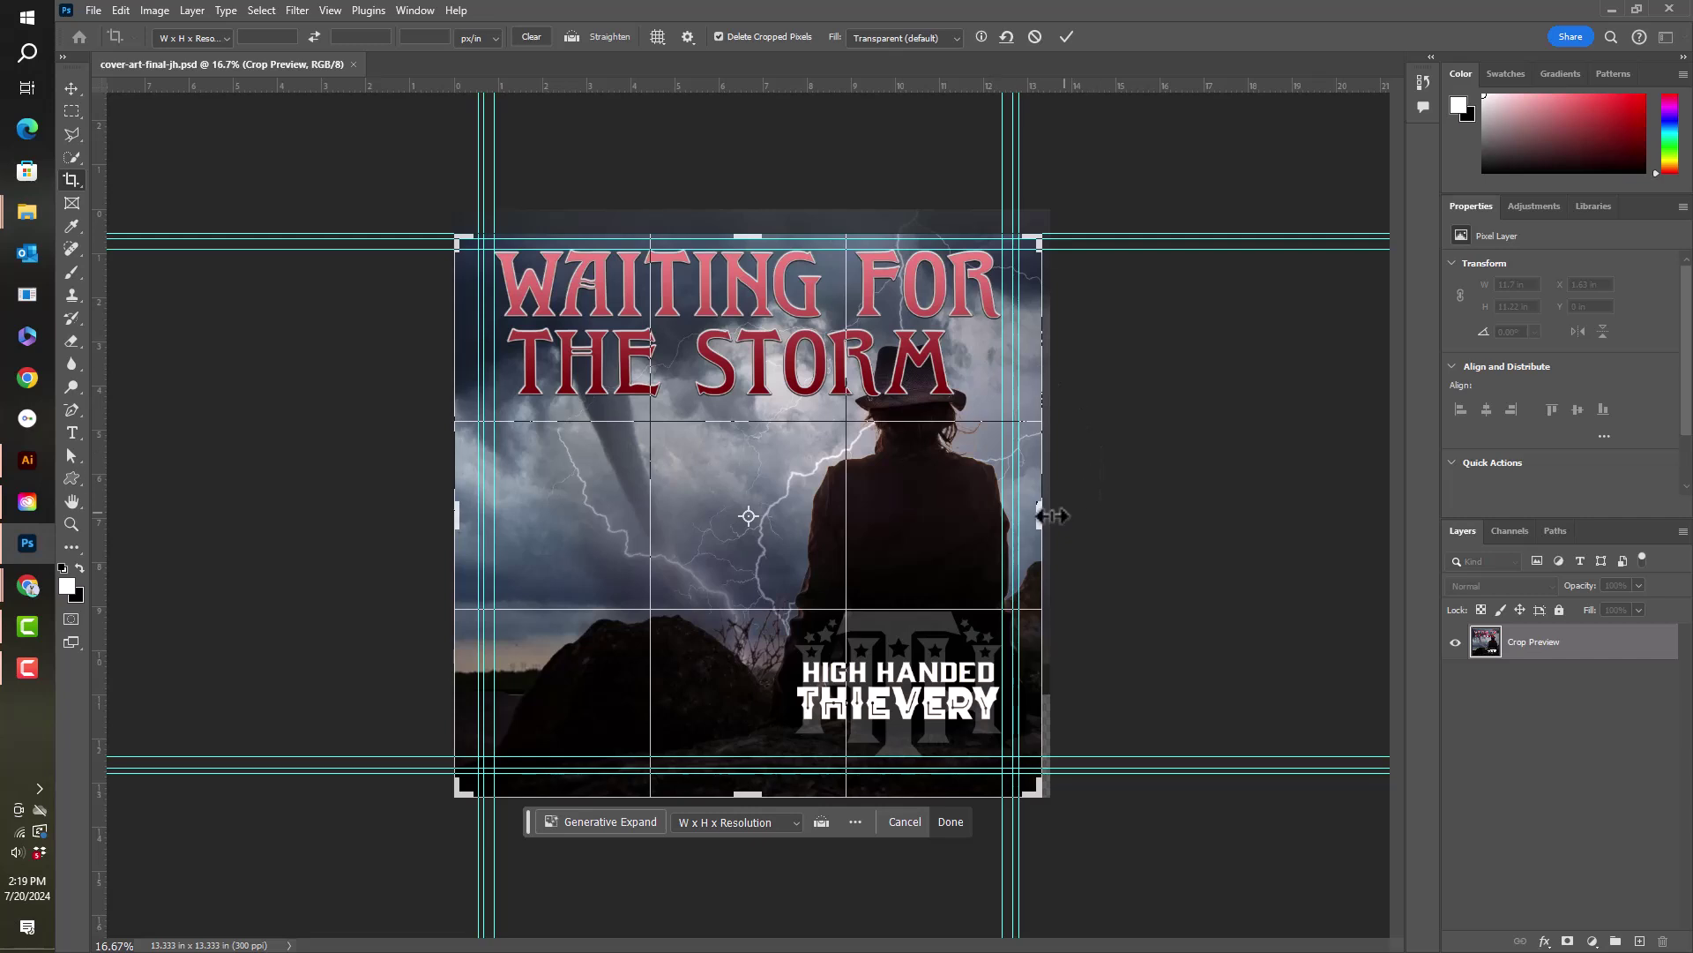
drag(1040, 516, 1028, 510)
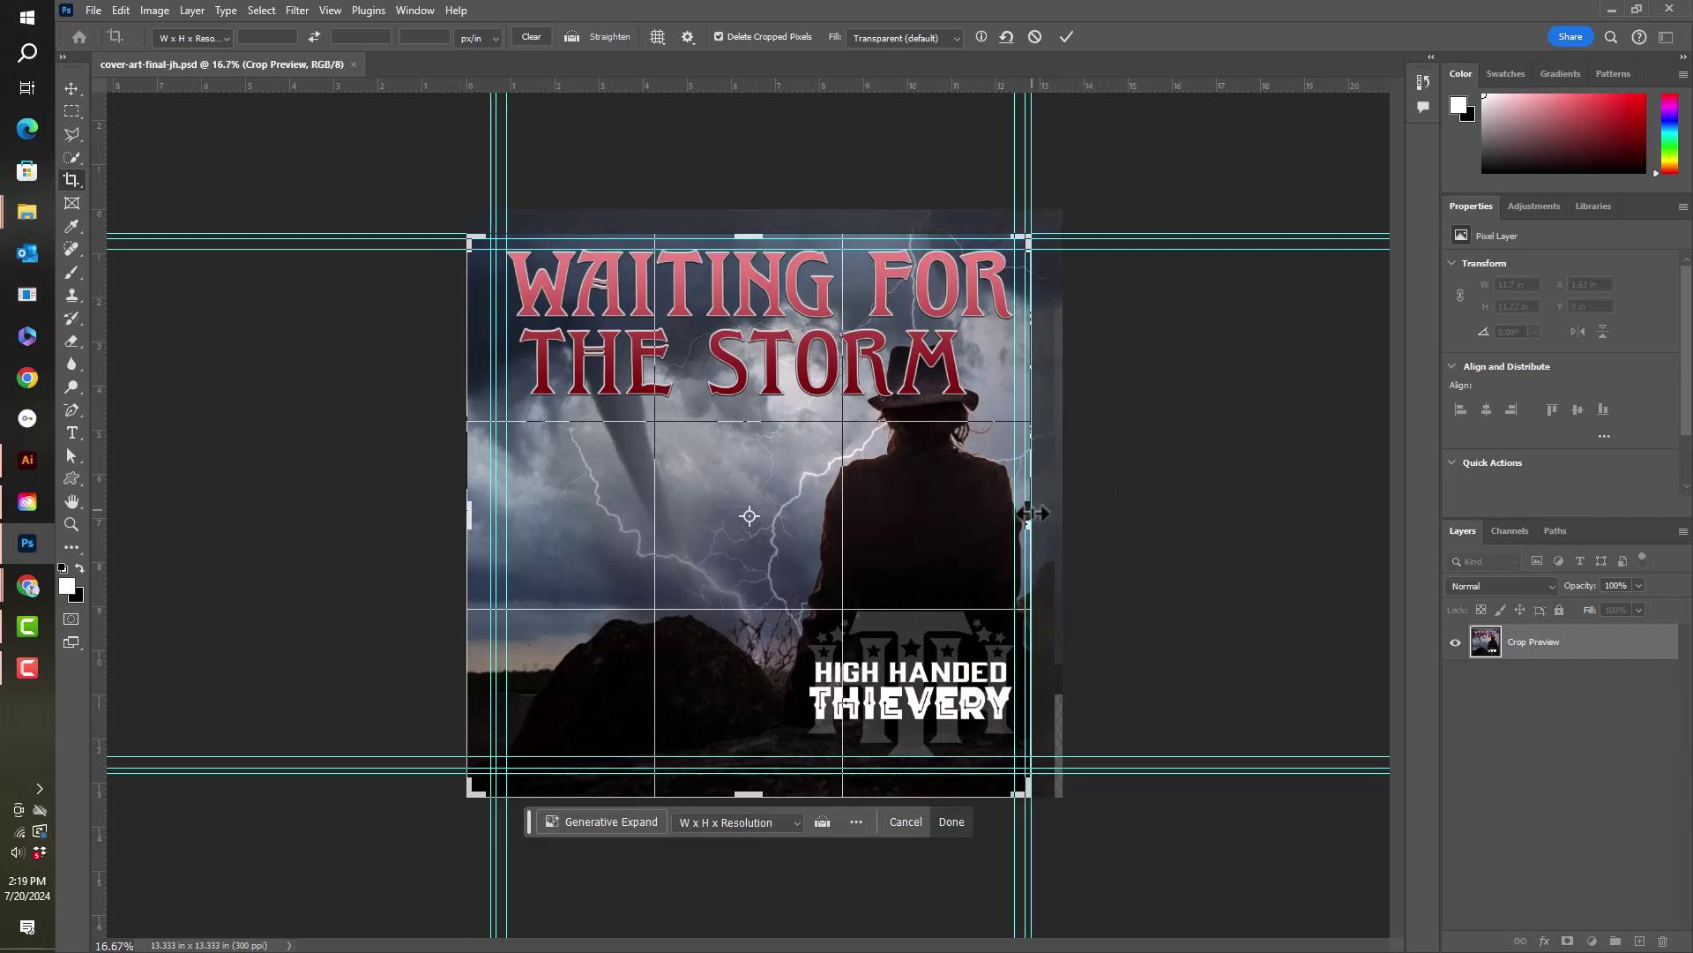
drag(754, 792, 754, 782)
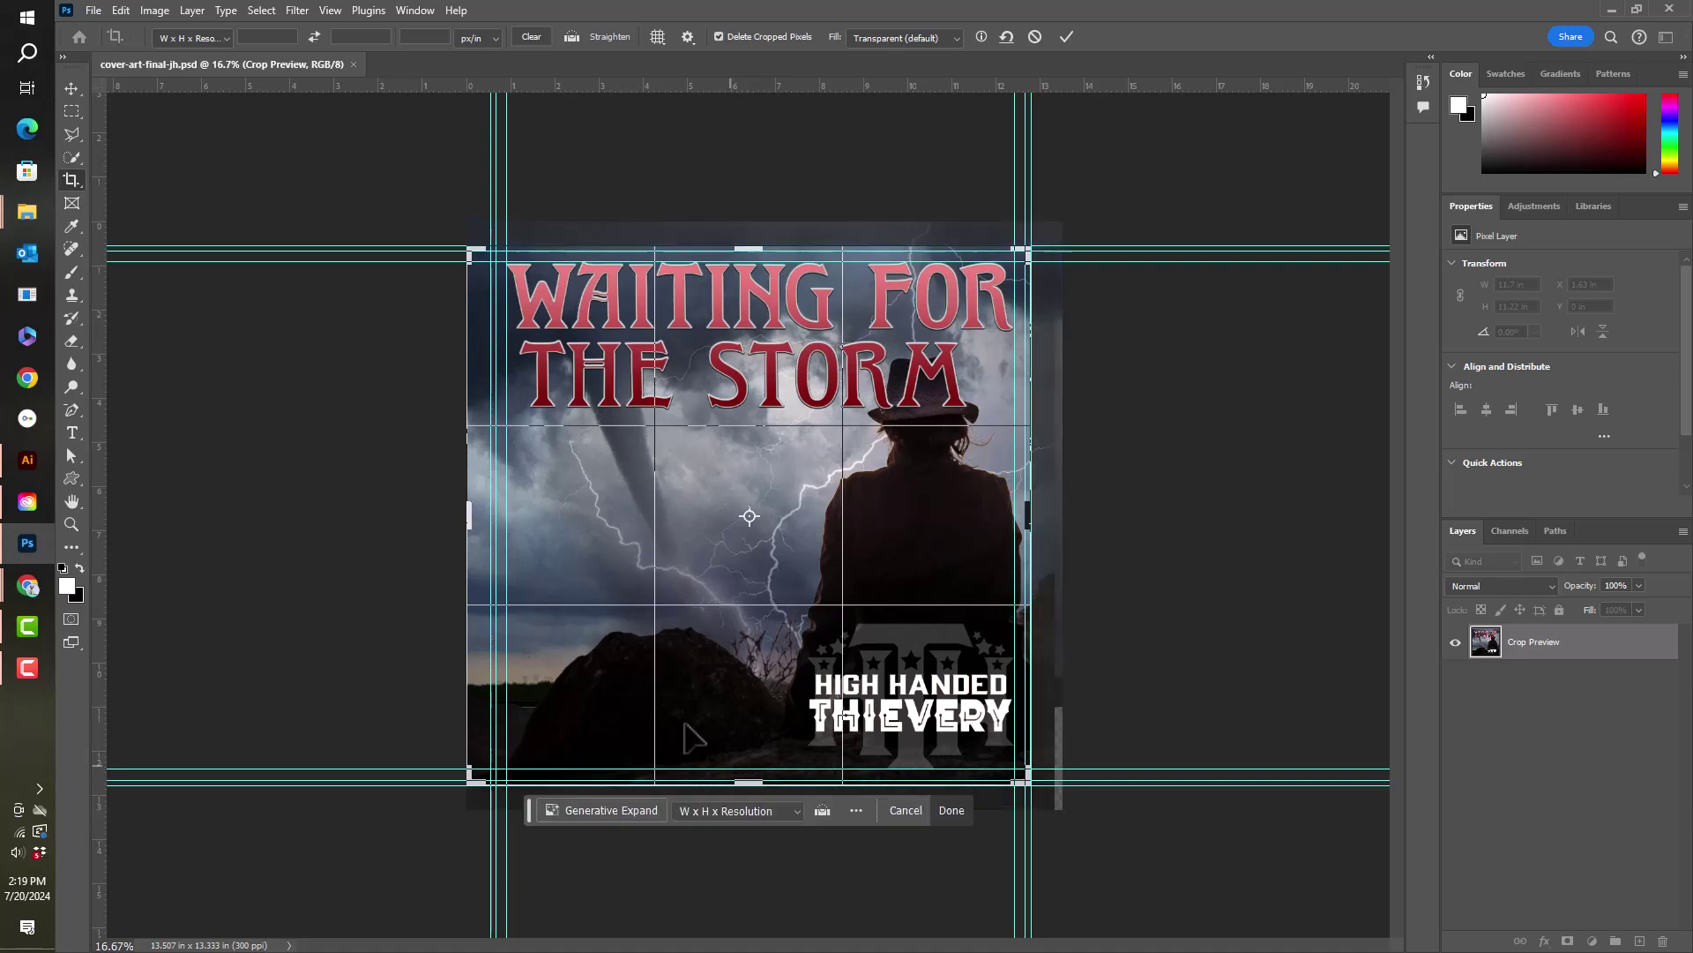
drag(469, 508, 480, 508)
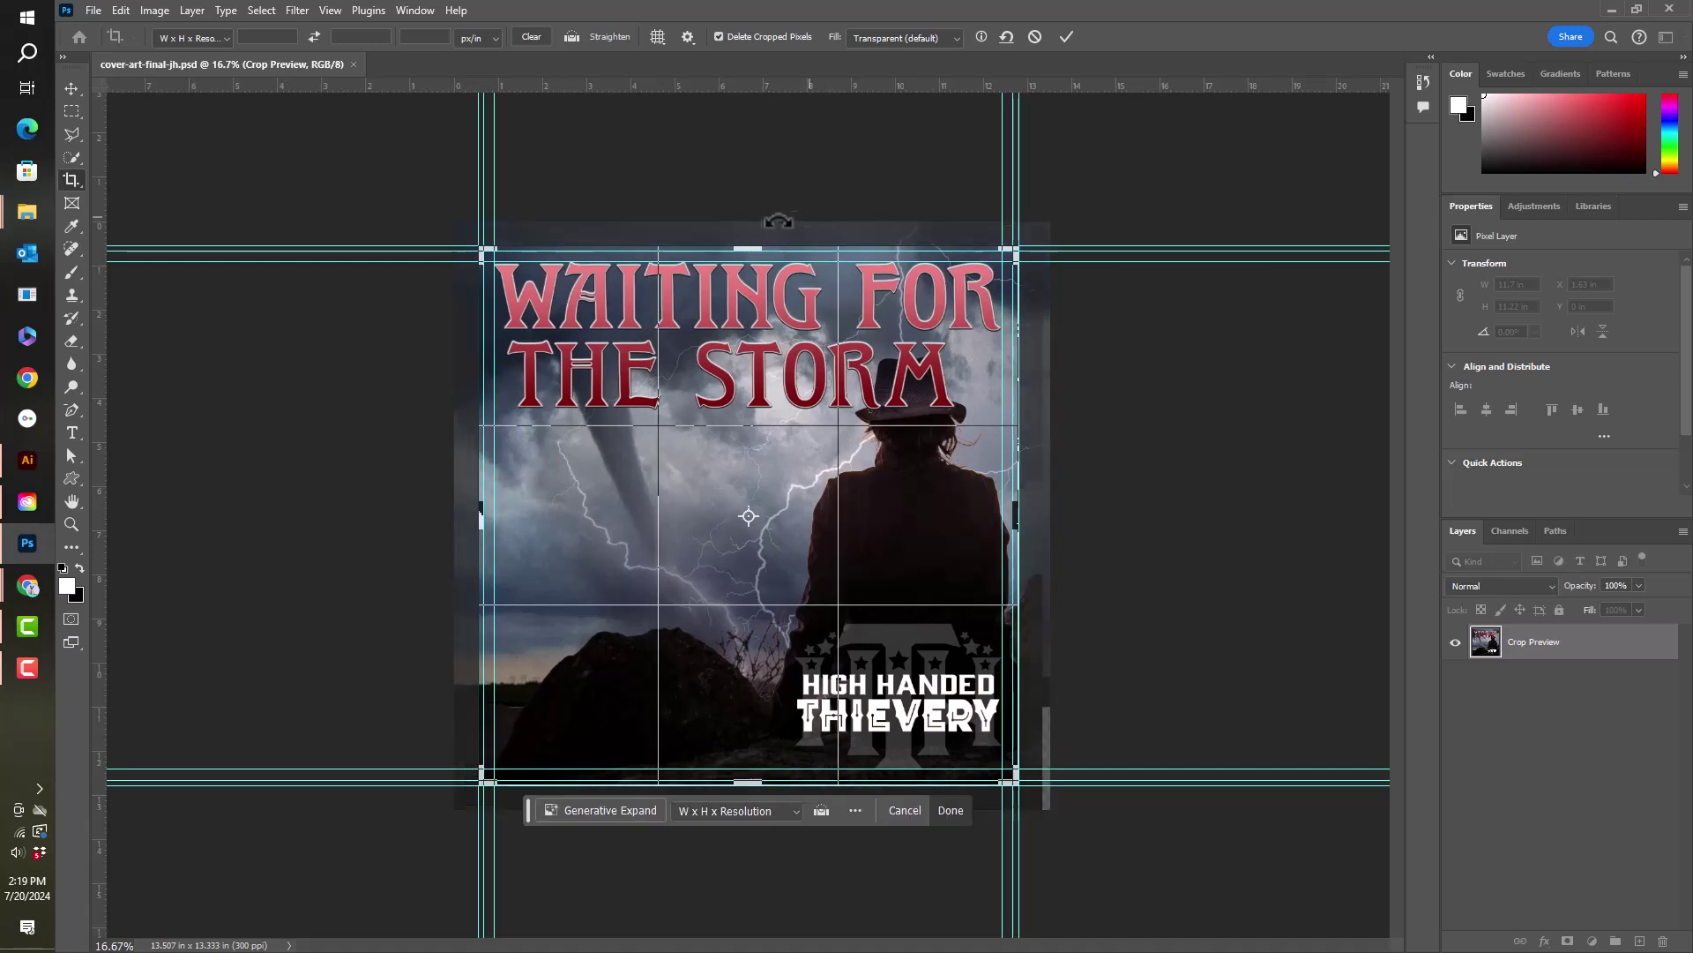
Align the crop's upper edge precisely with the outermost horizontal guide and apply the crop at 12.25 x 12.25 in.
drag(749, 250, 751, 244)
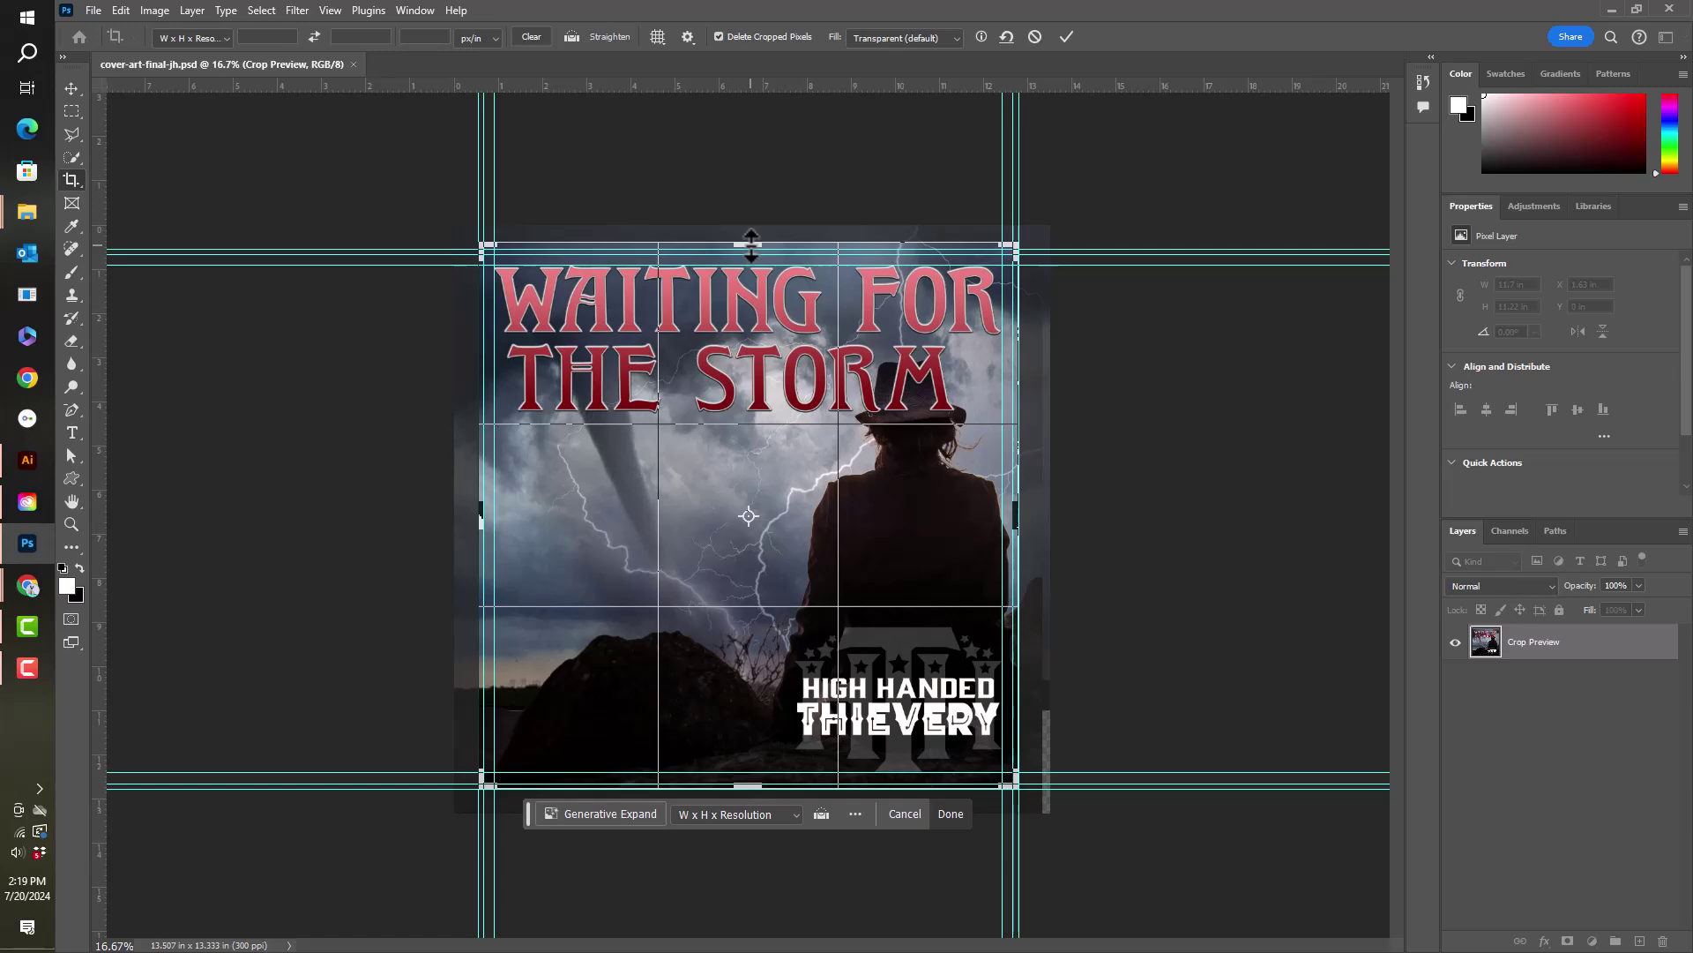
key(ctrl+plus)
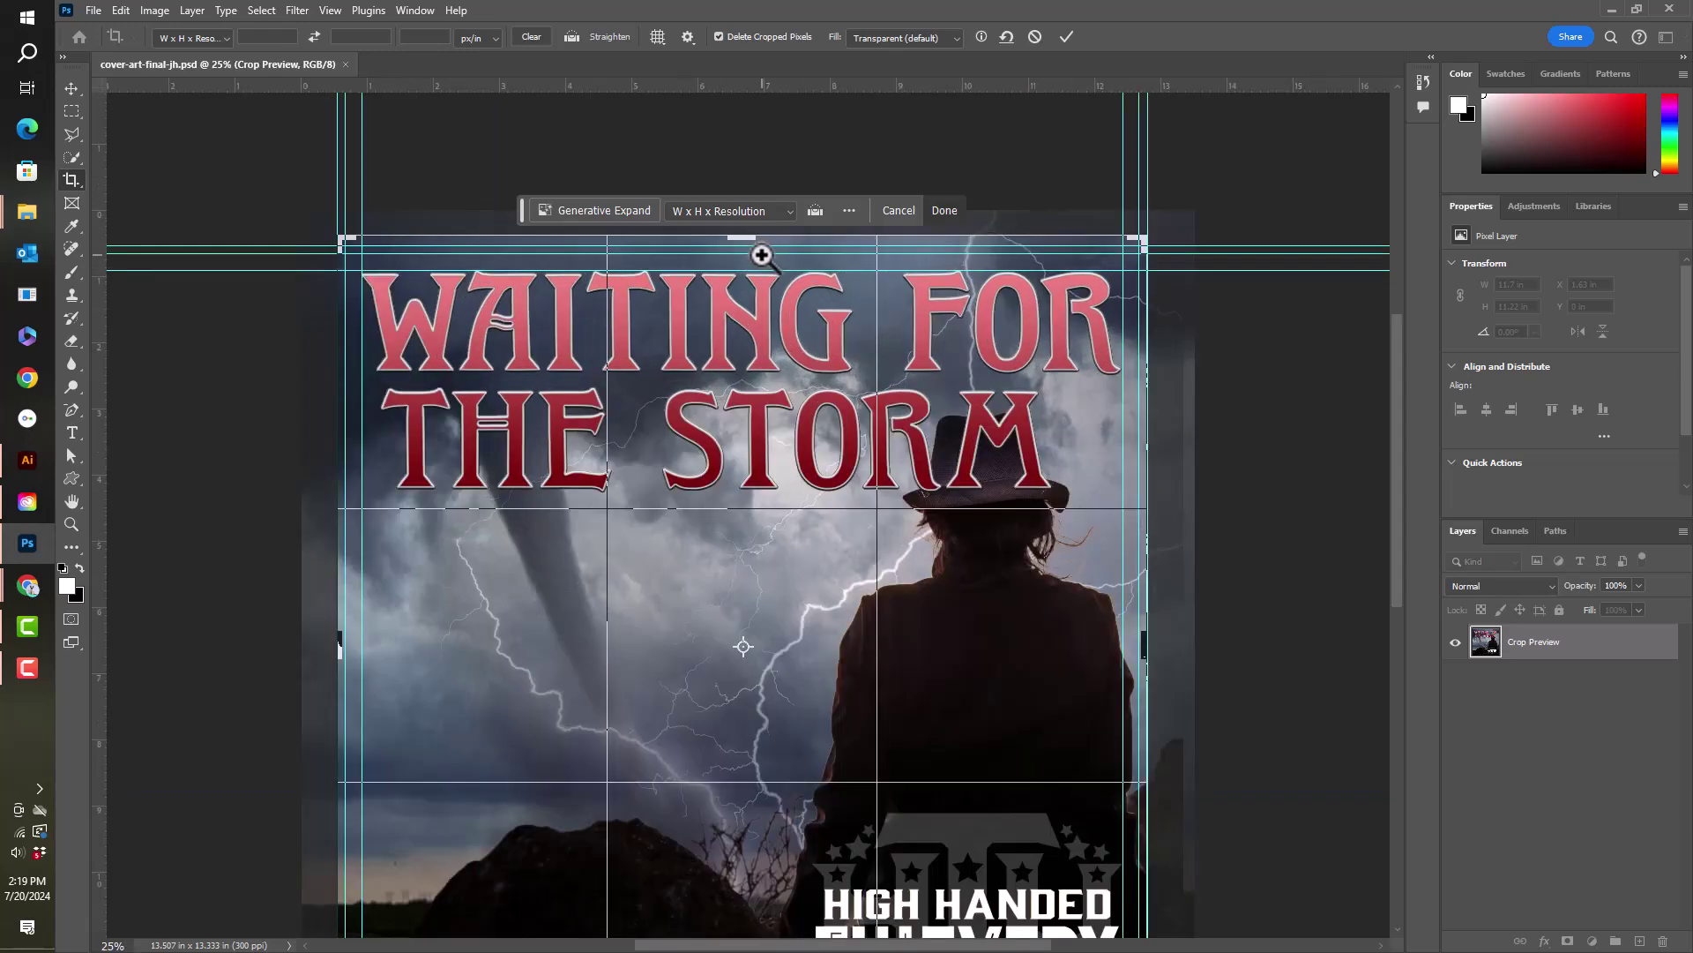
key(ctrl+plus)
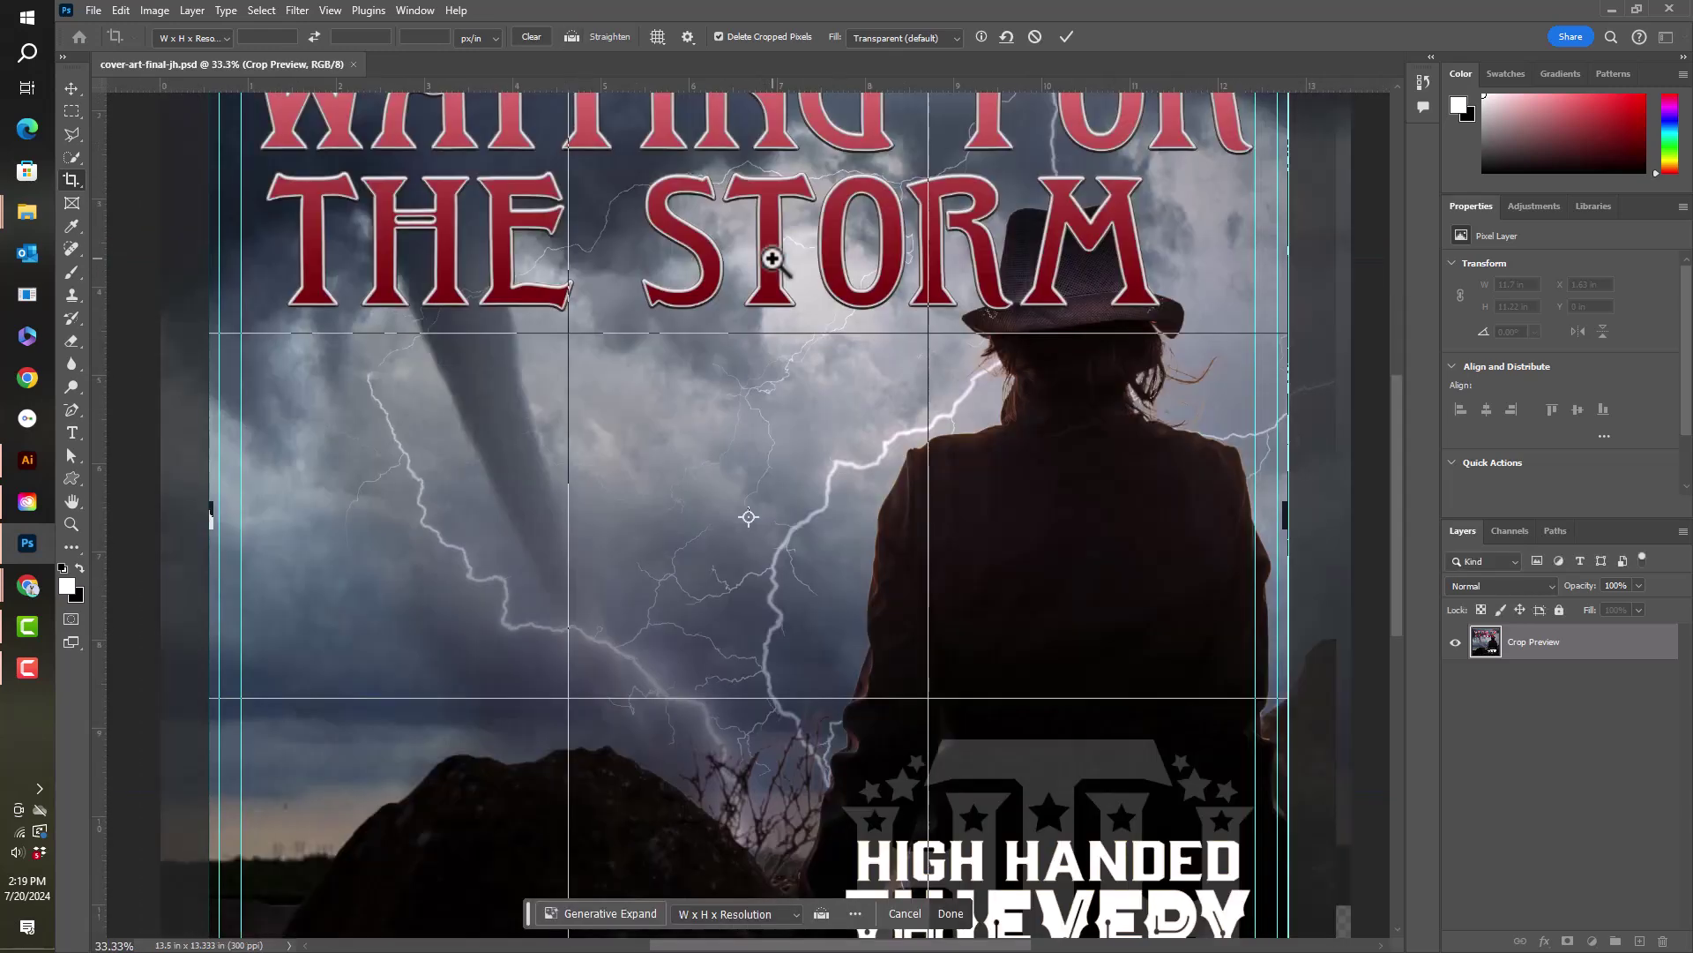
scroll(1321, 336, up, 1)
drag(1397, 378, 1399, 264)
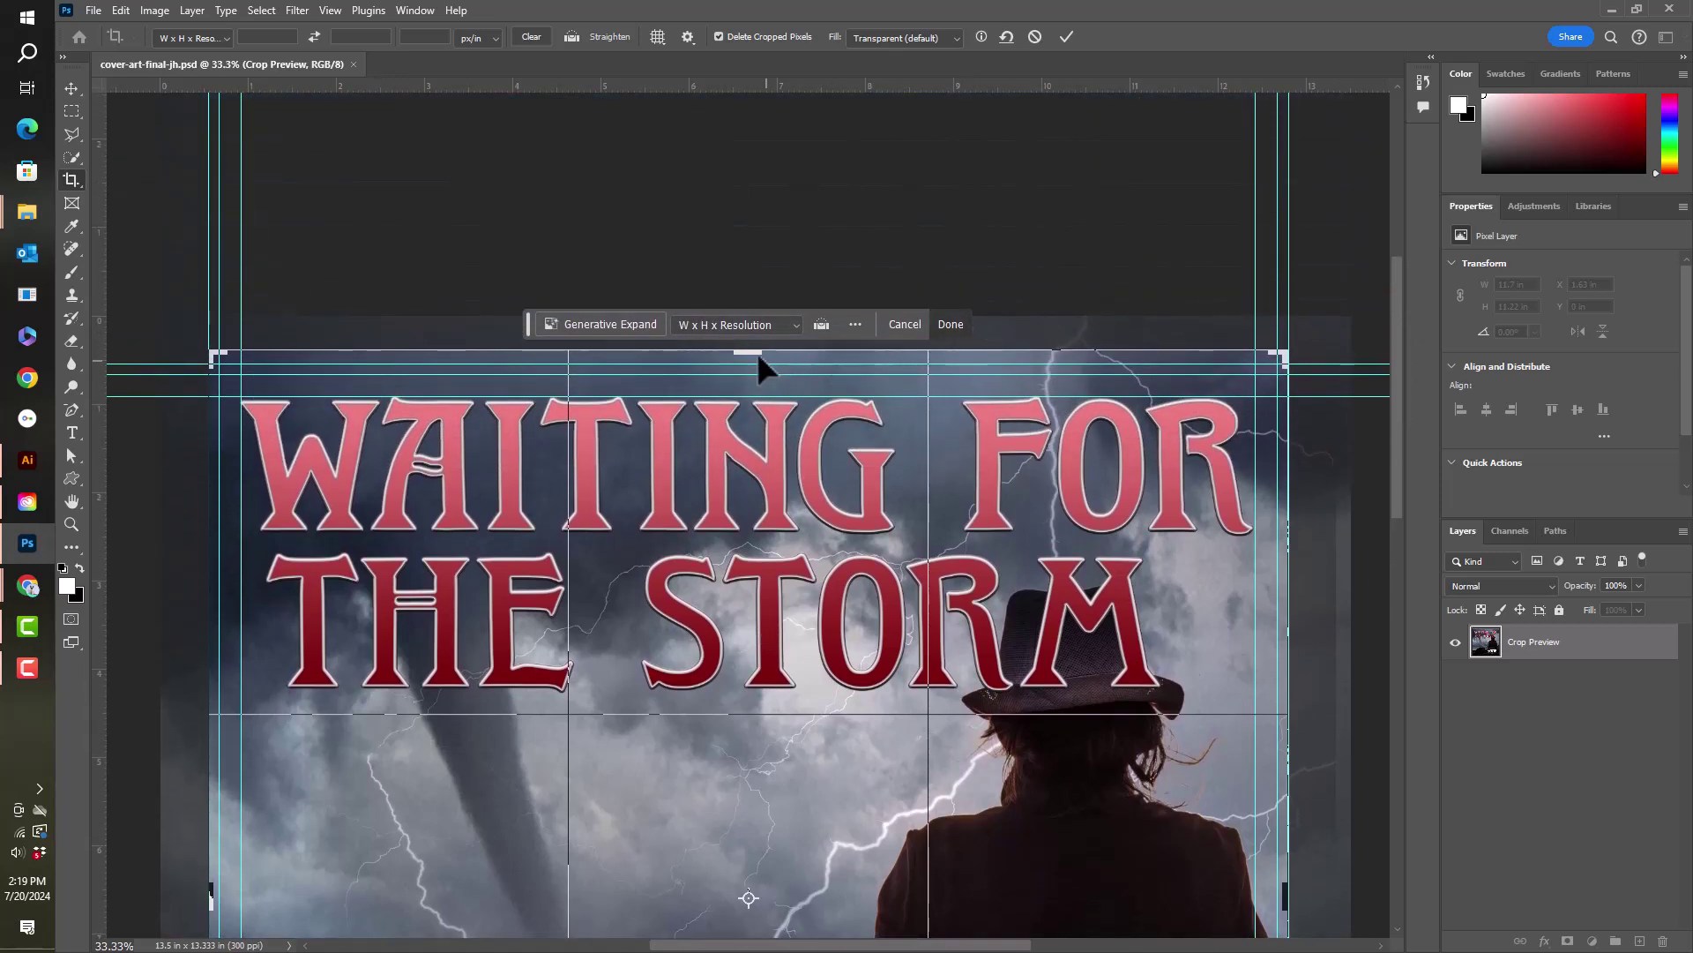
drag(753, 351, 751, 354)
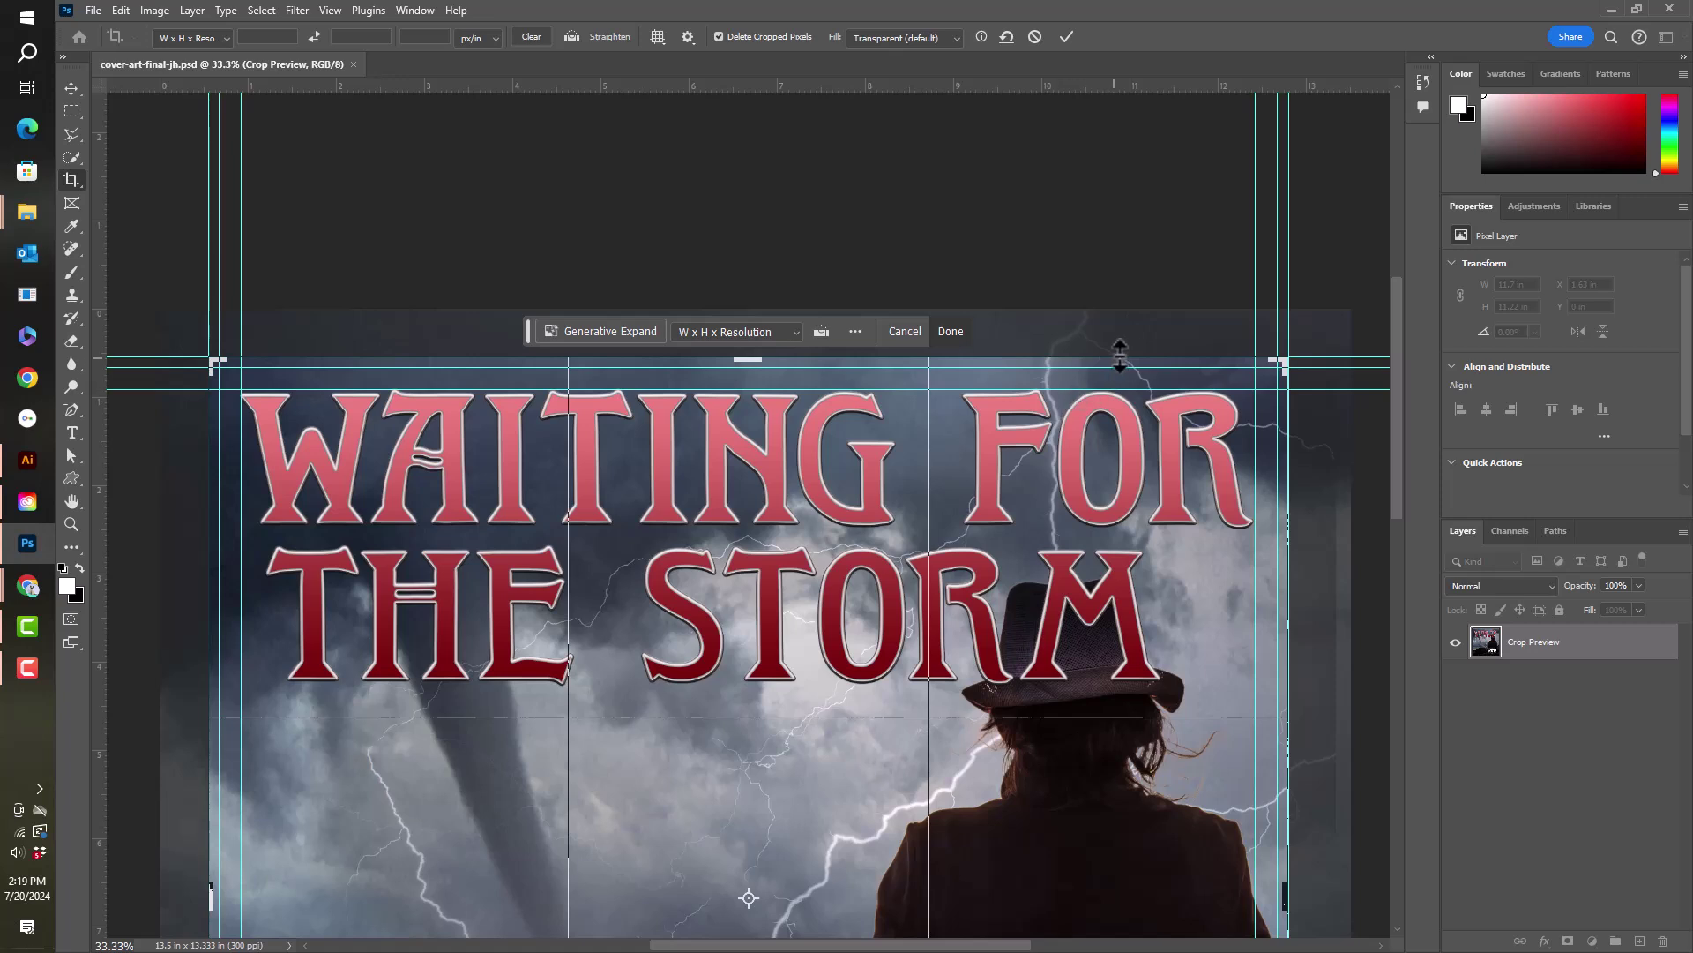
click(1065, 38)
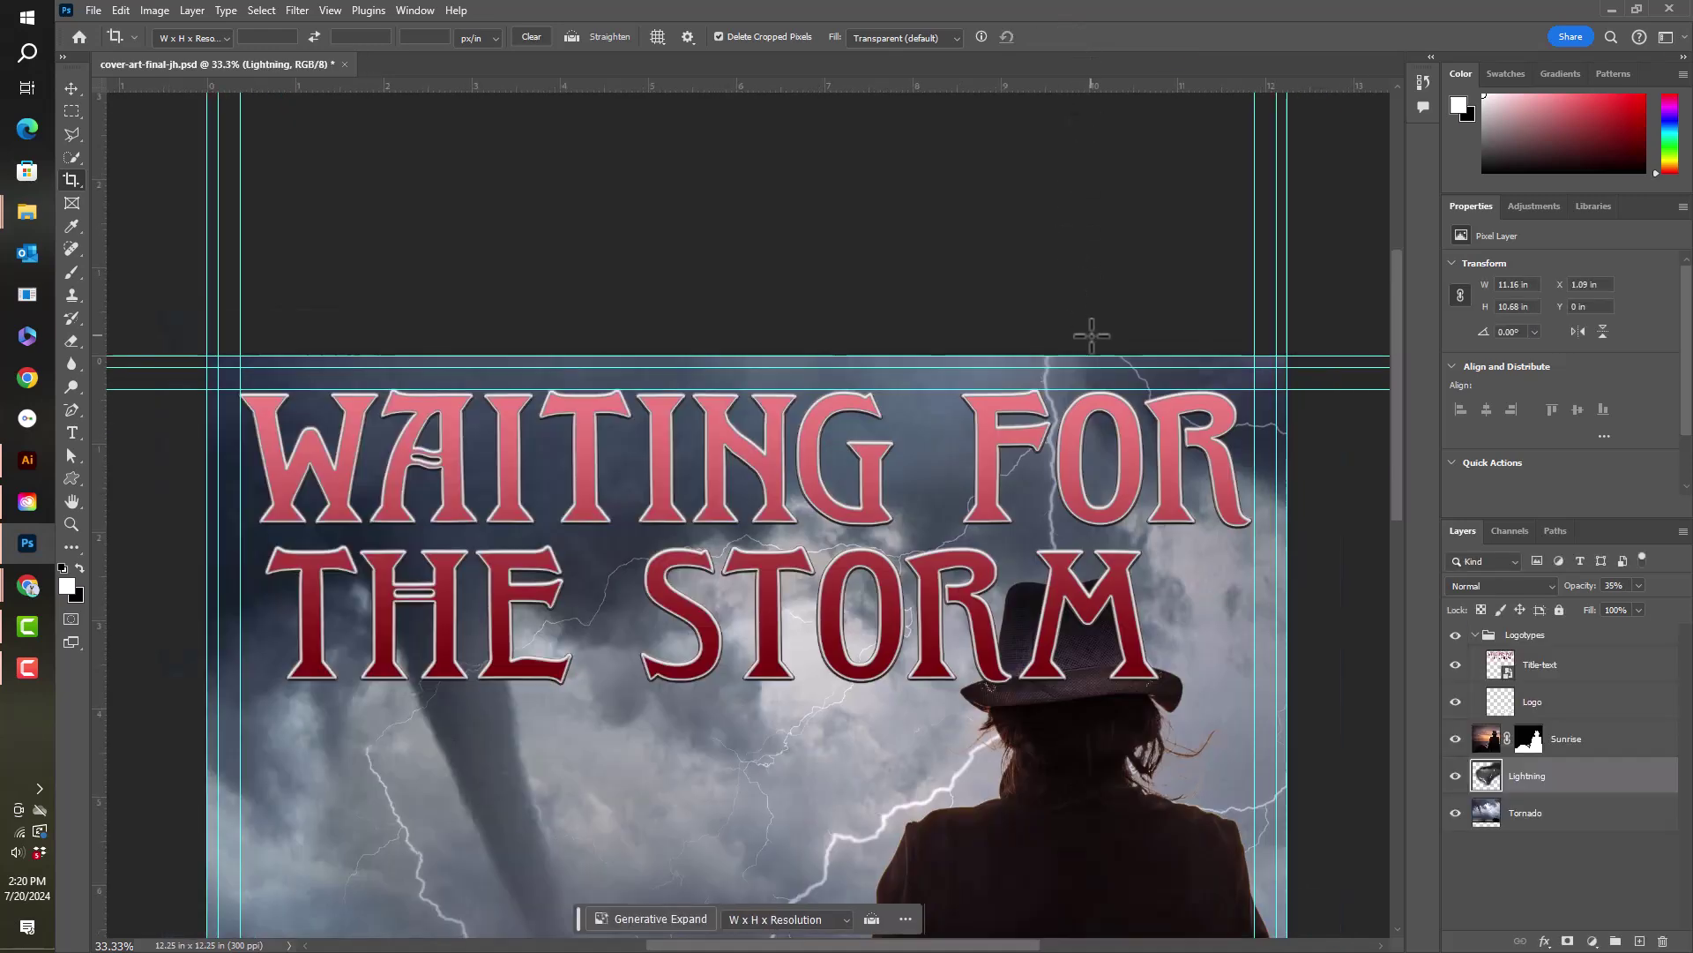
key(F10)
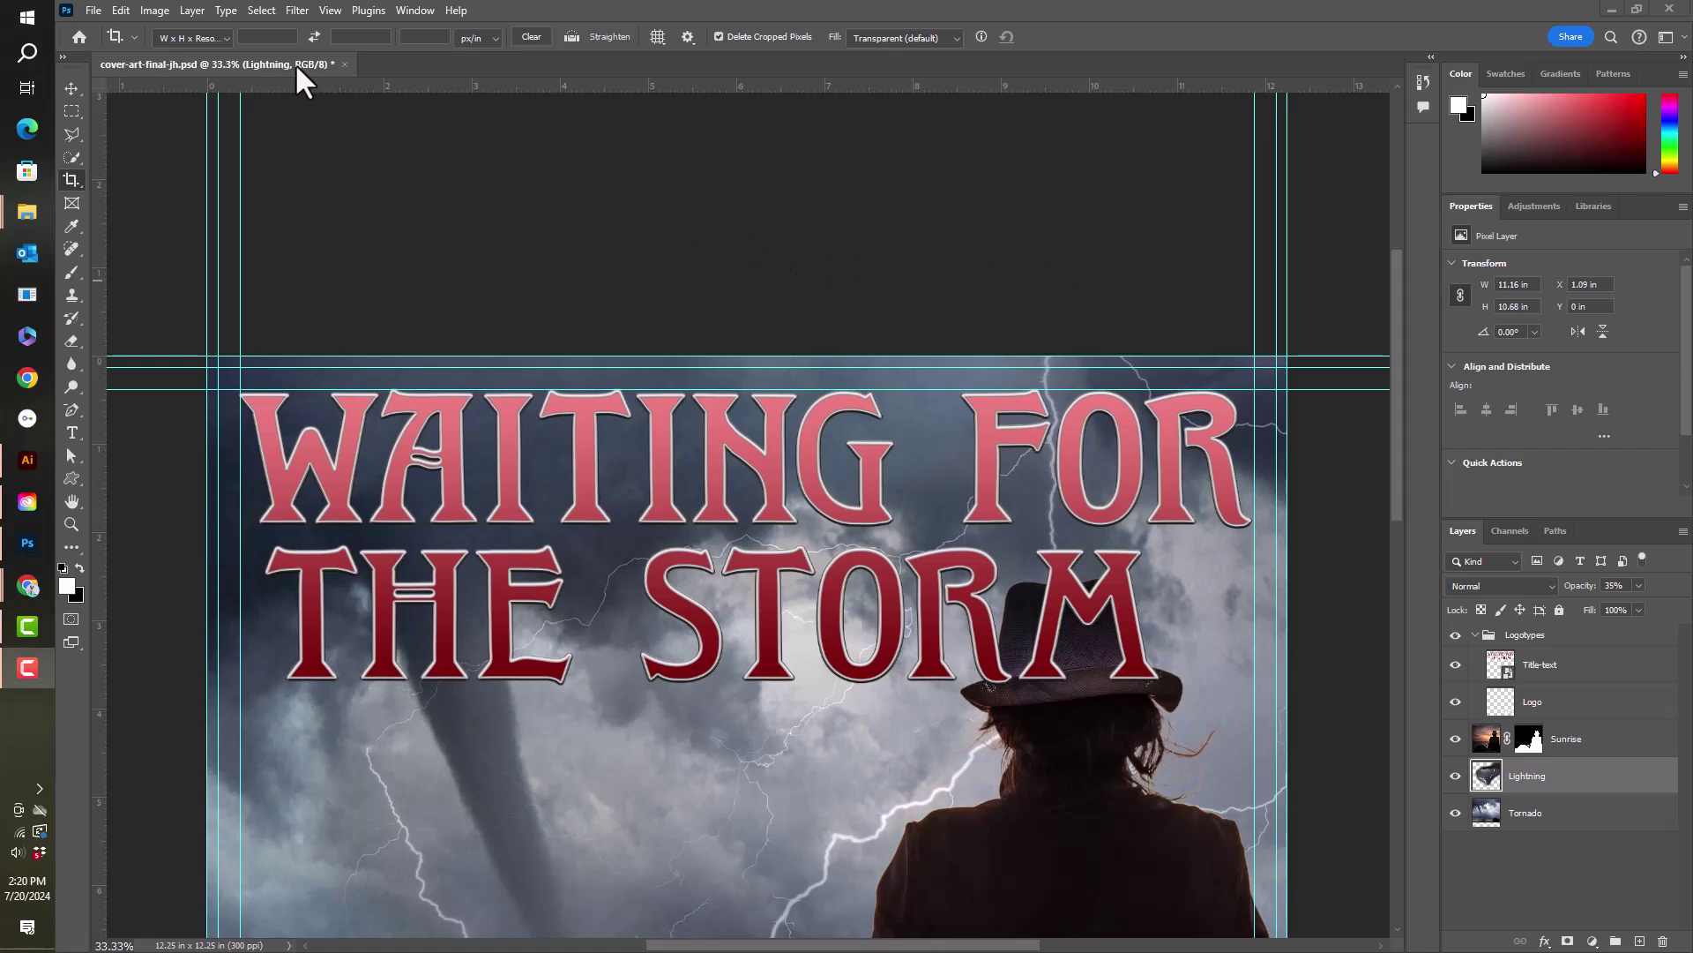
Save a TIFF copy named cover-art-final-jh print.tif in the Final Files folder, with no image compression, IBM PC byte order and layers discarded.
click(92, 12)
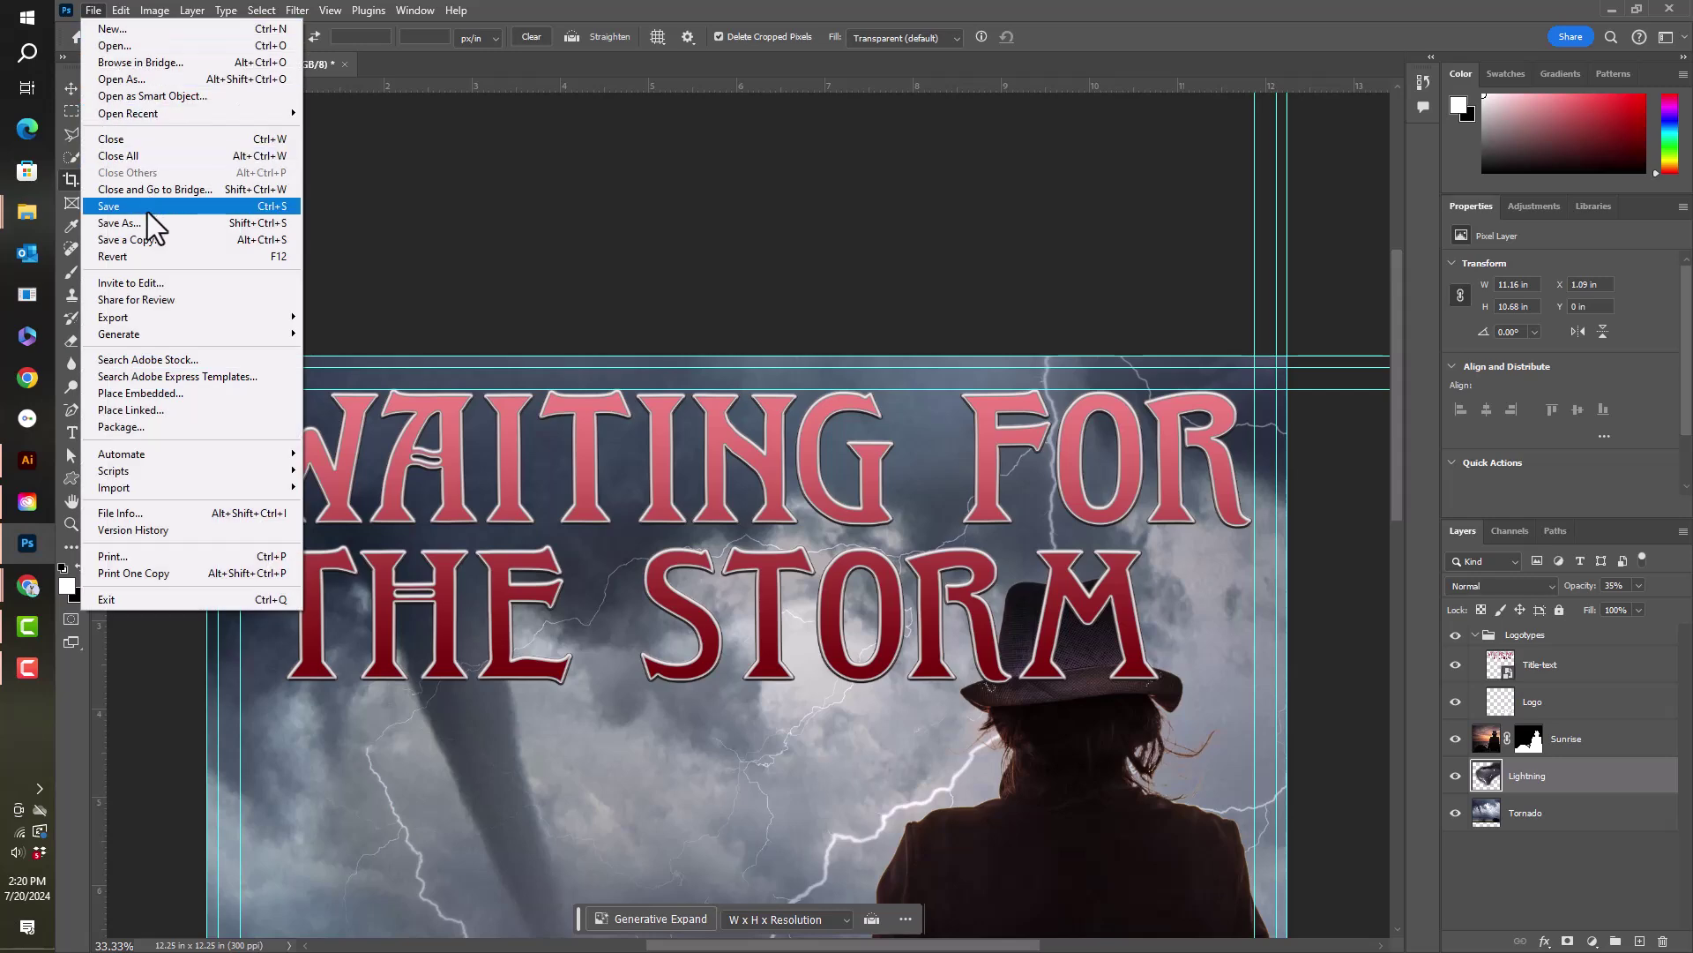
click(156, 239)
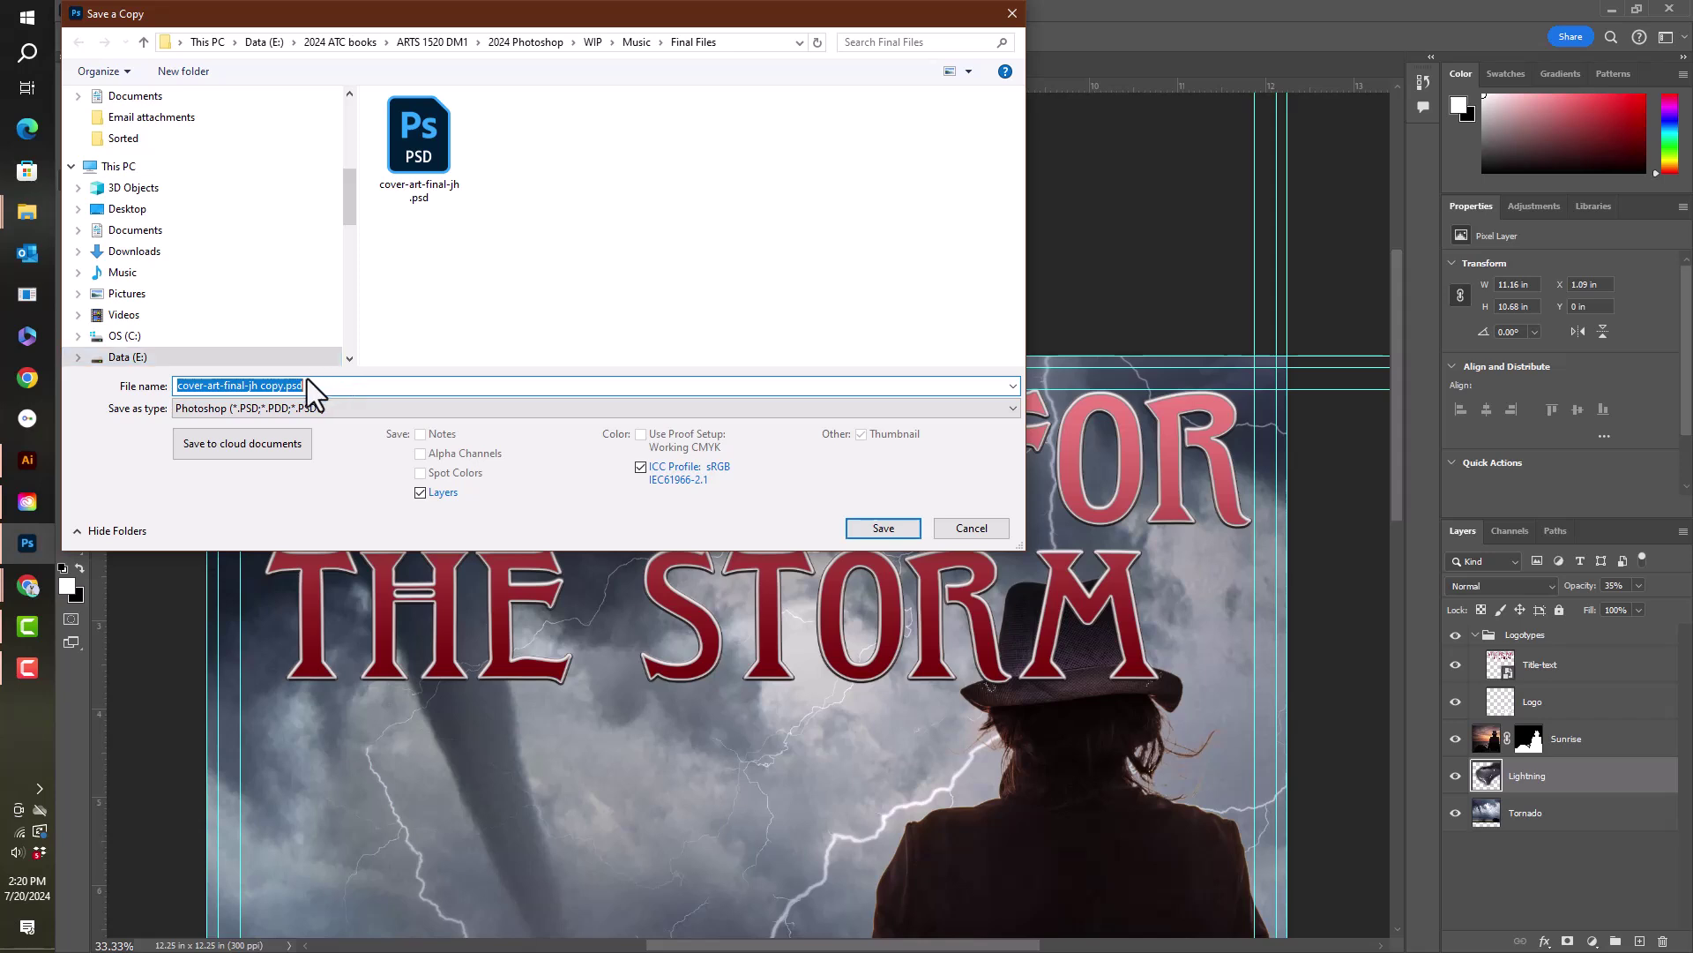
double_click(271, 386)
text(print)
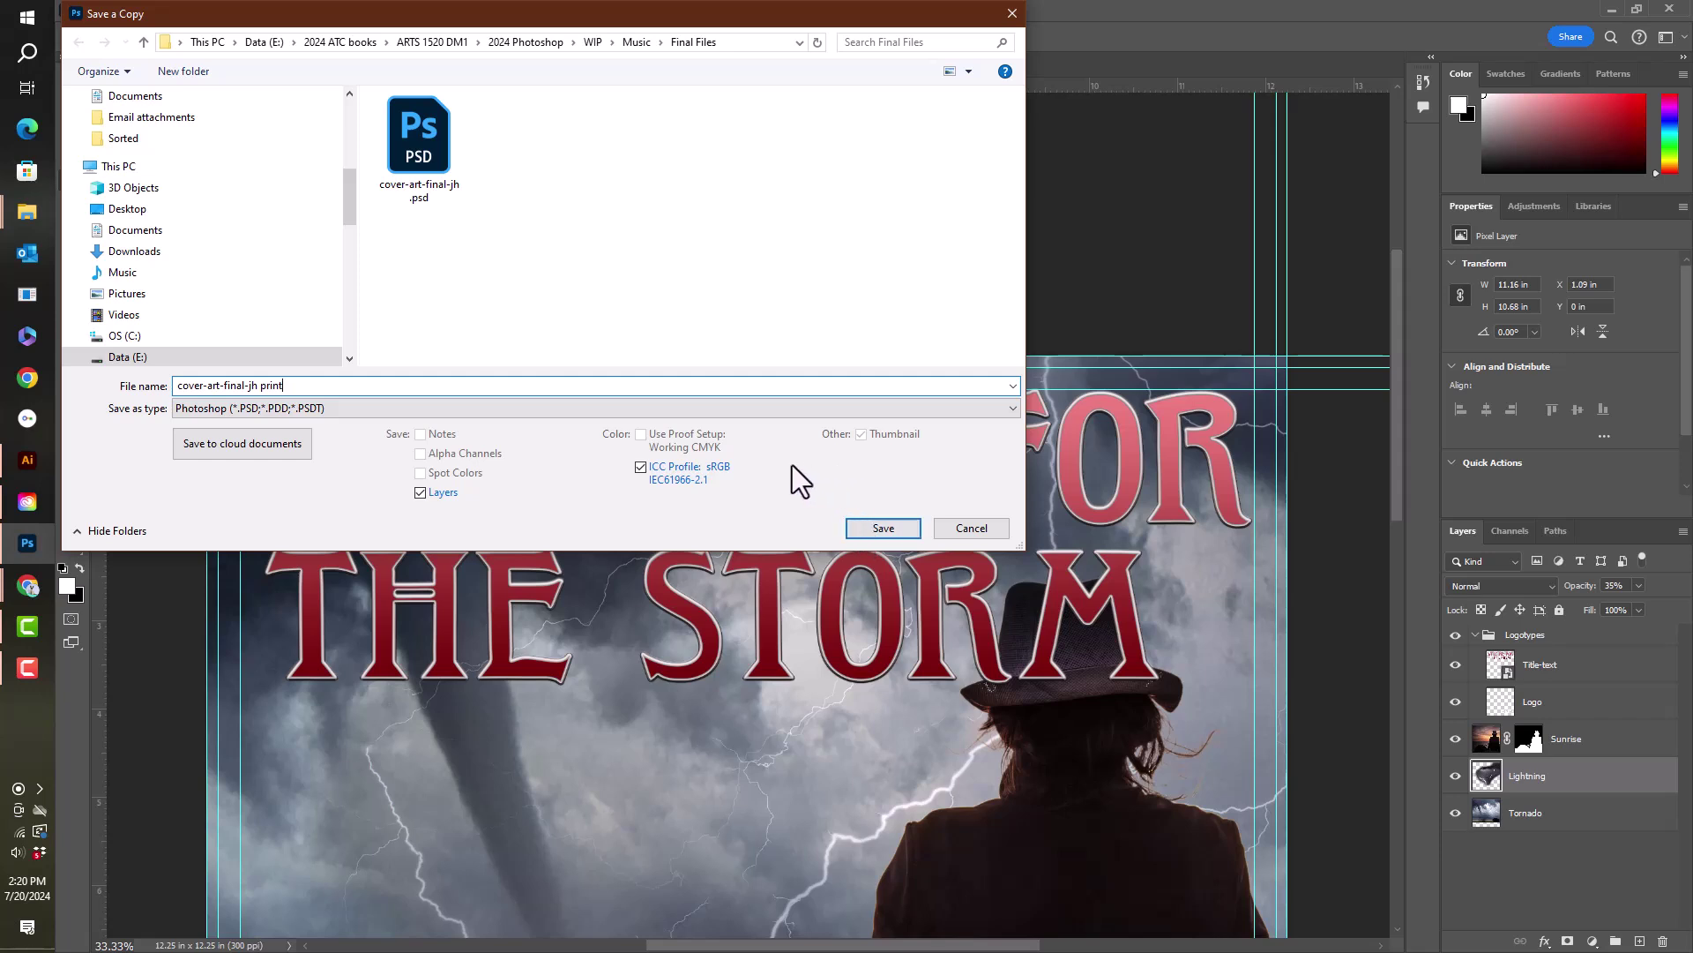
click(1010, 408)
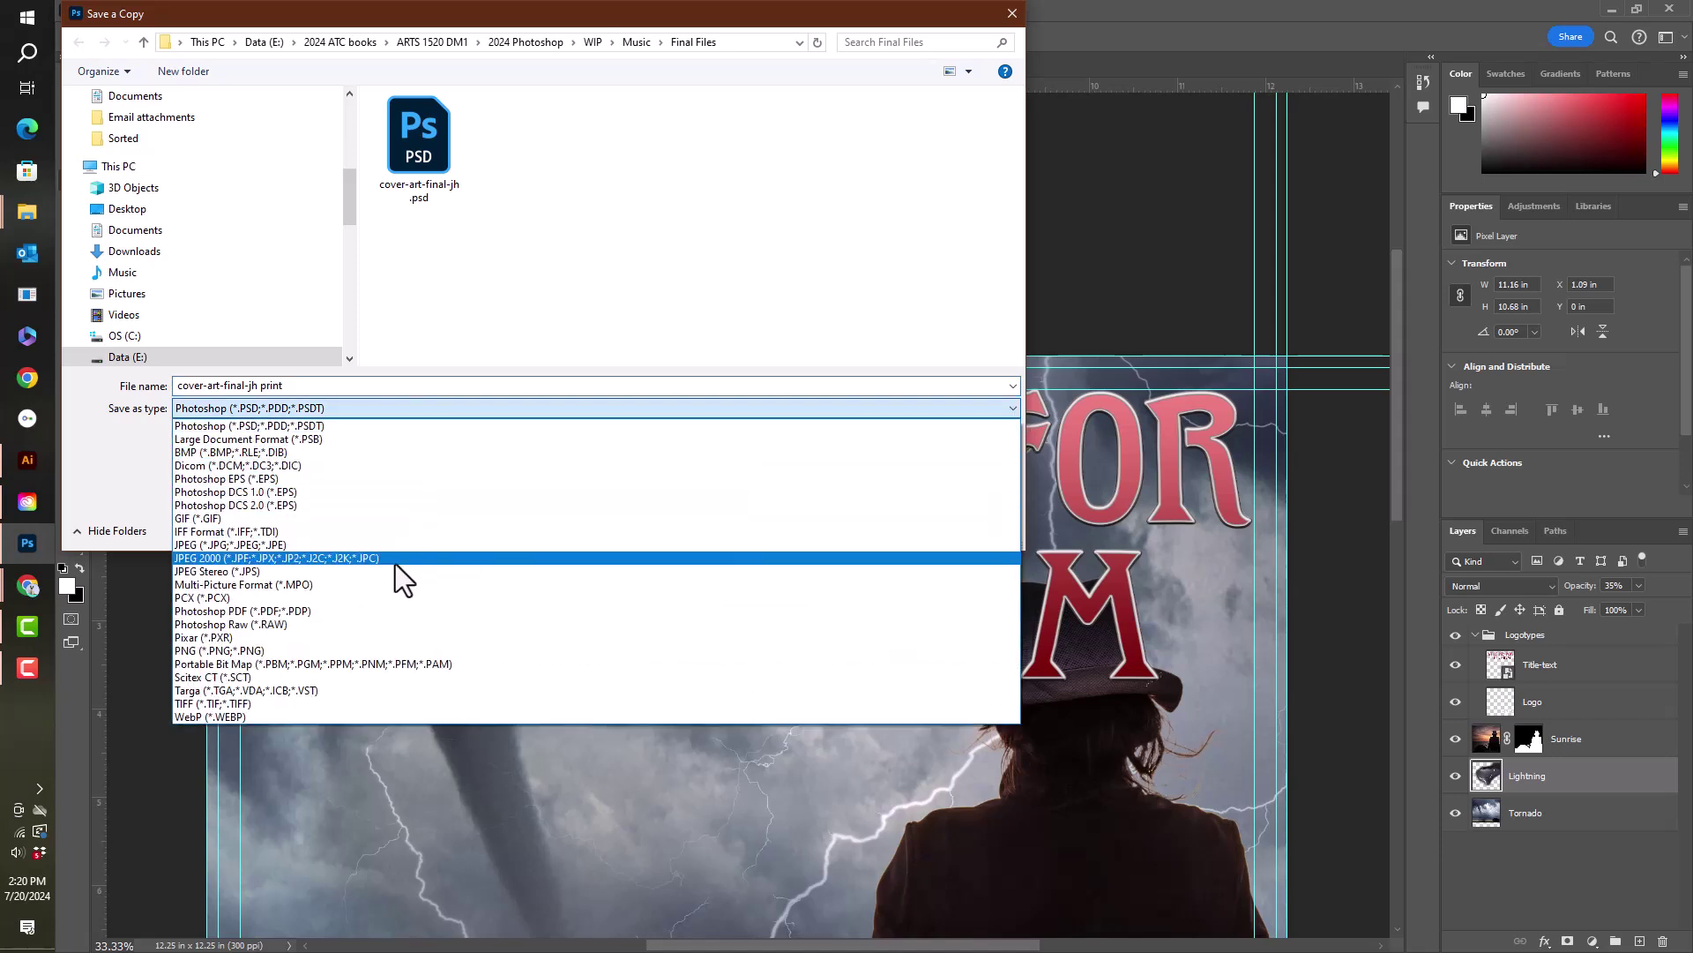
click(256, 703)
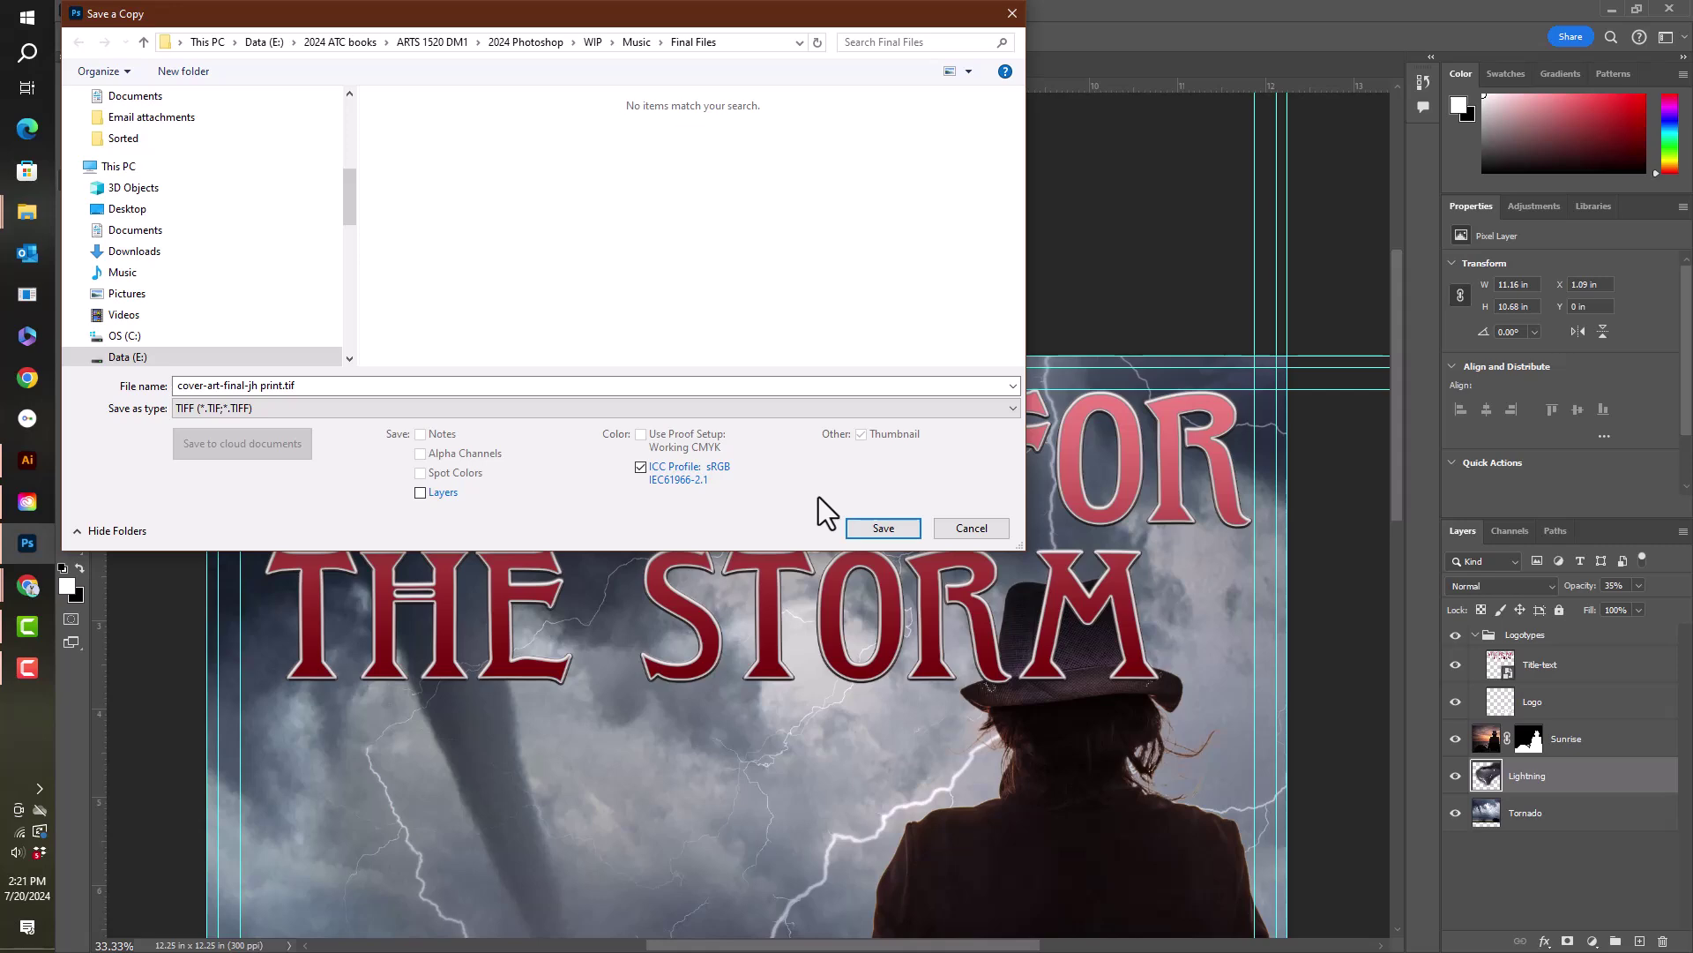
click(882, 529)
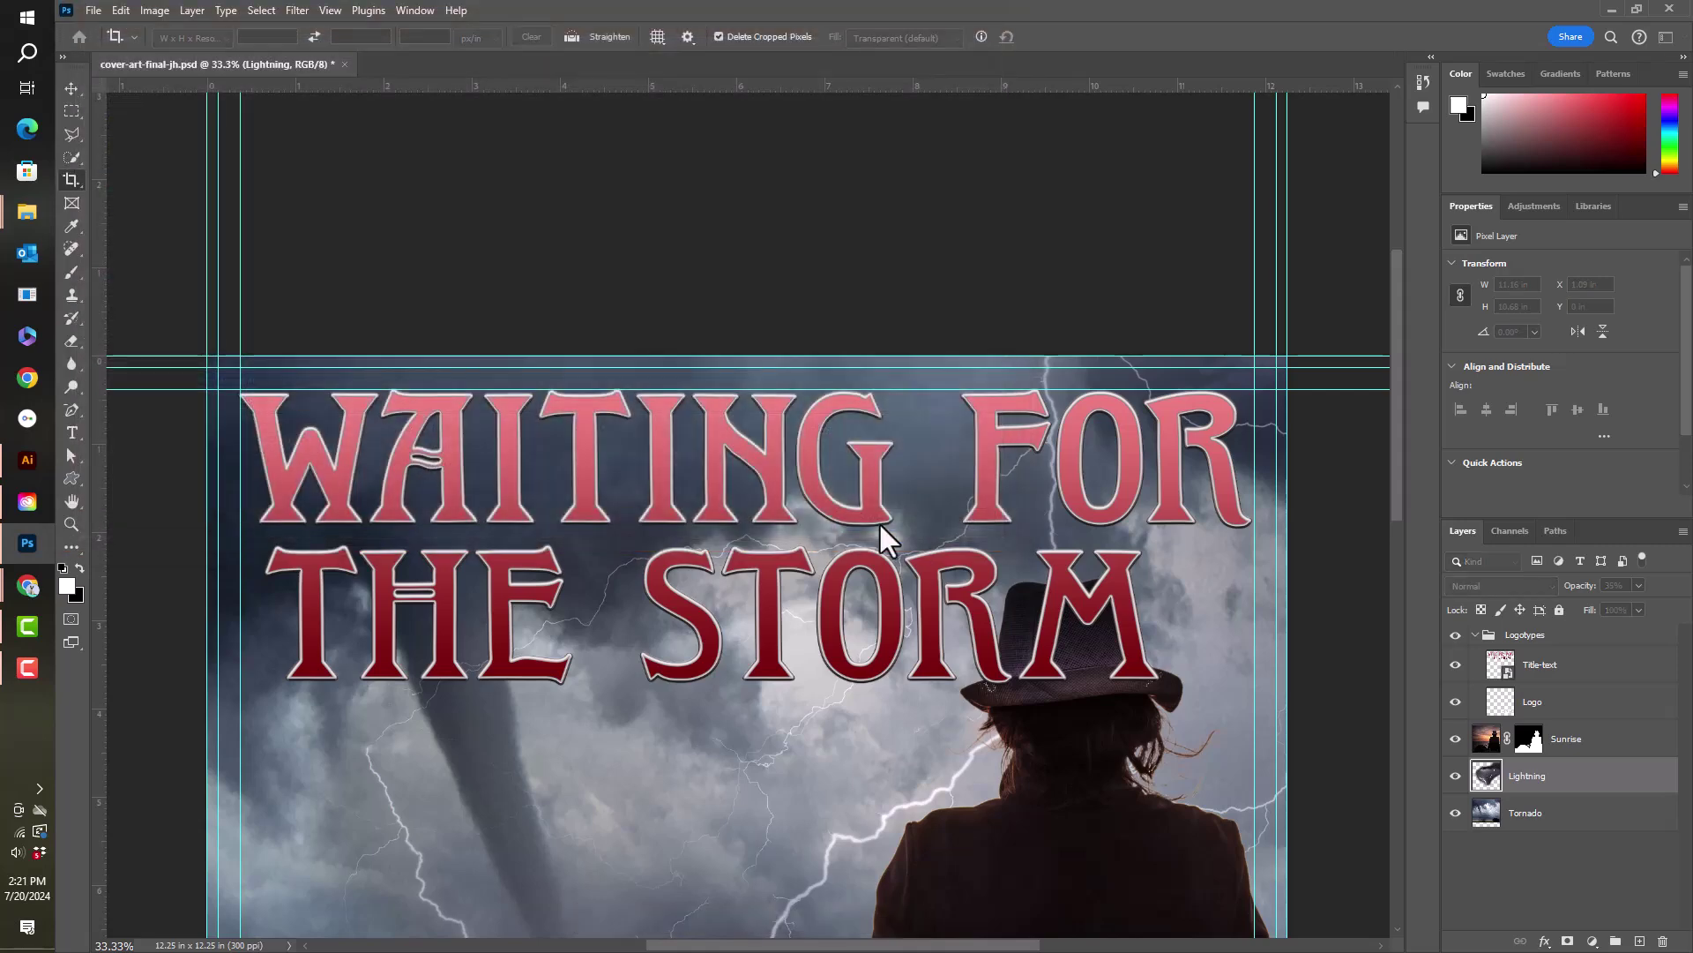
drag(1354, 476, 816, 269)
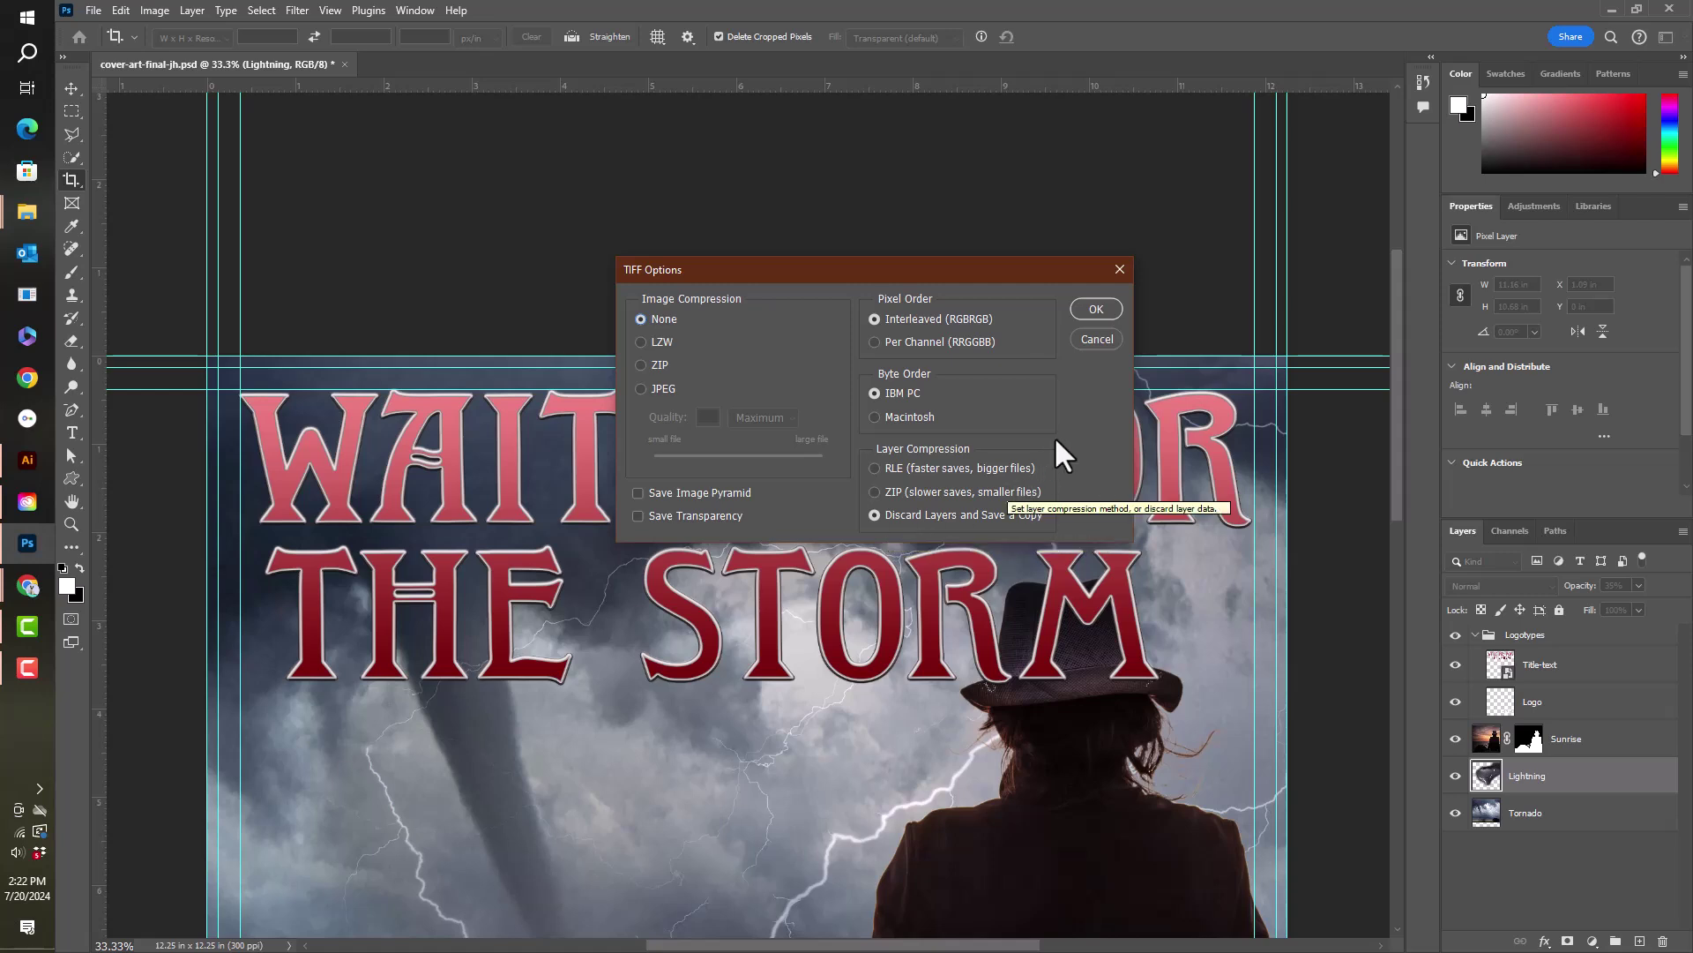
click(1096, 309)
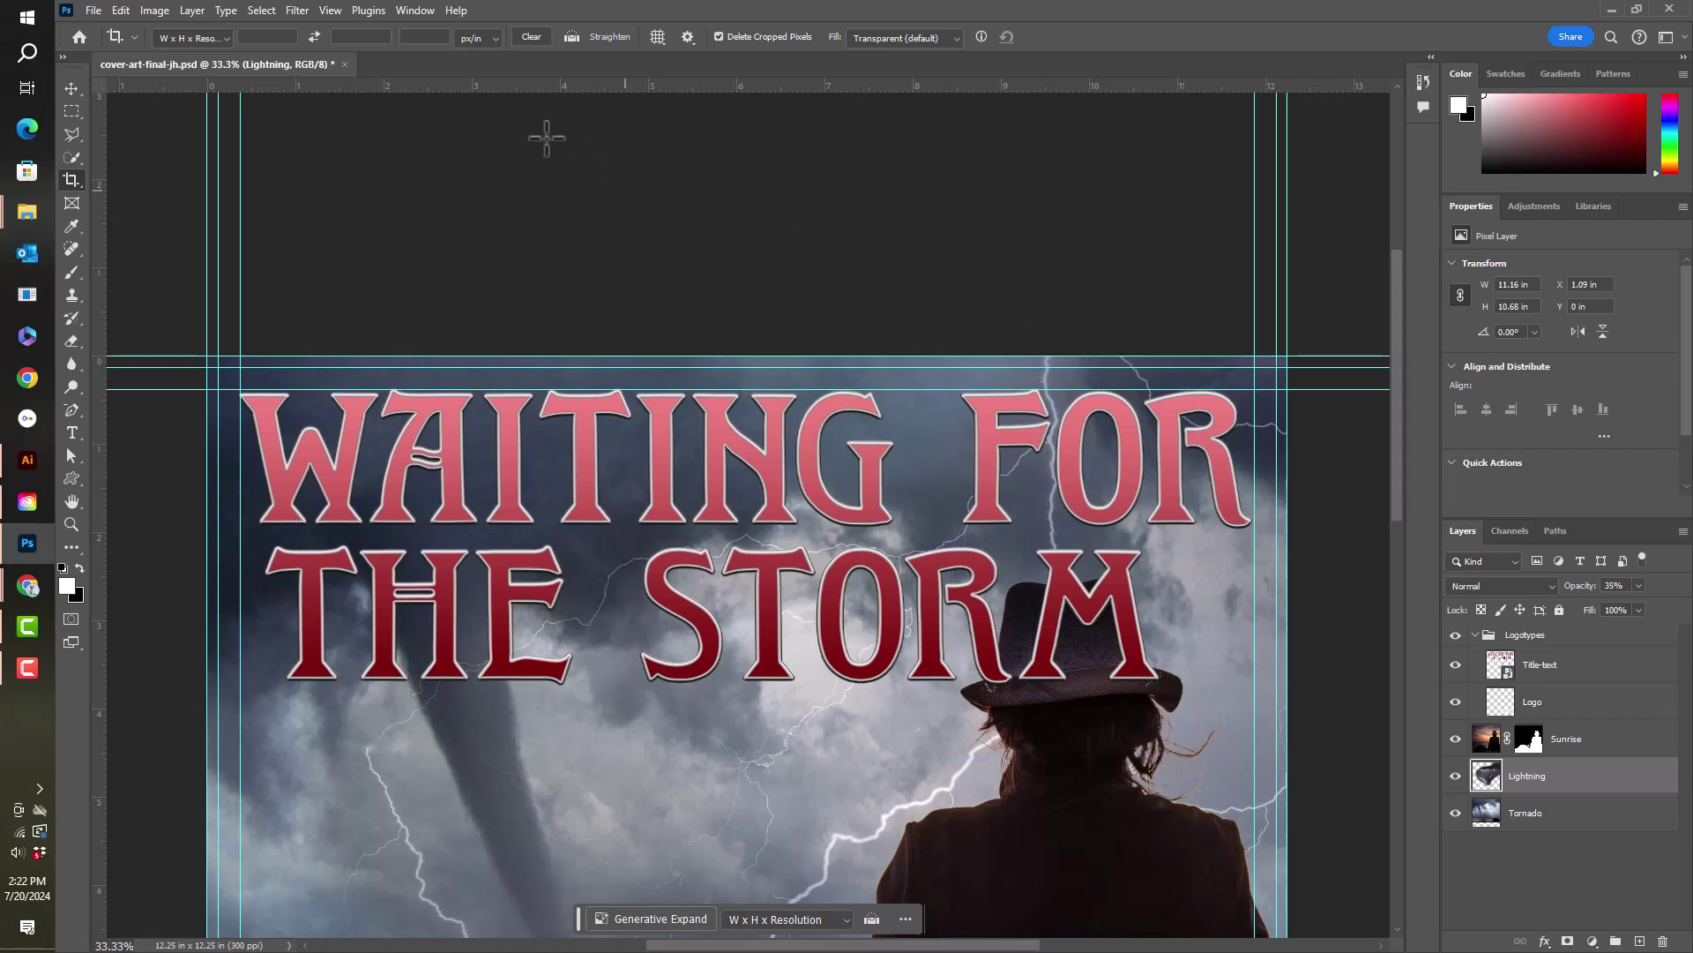
Close the cover art document without saving its changes and switch to the Final Files folder in File Explorer.
click(344, 65)
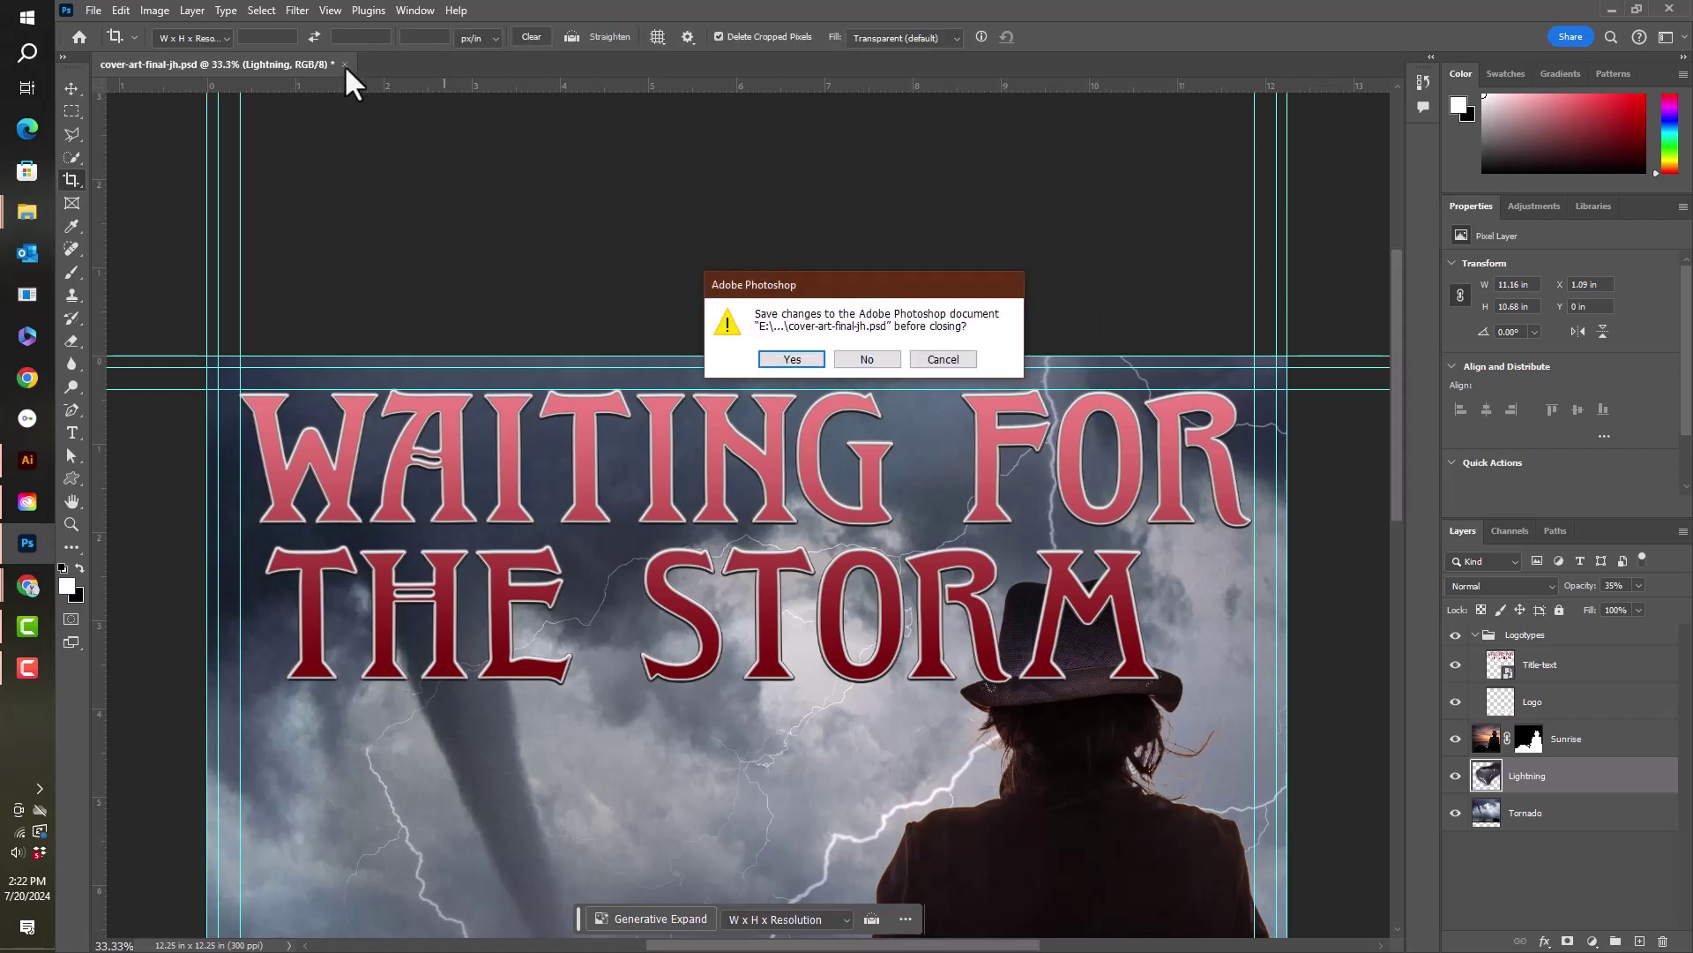
click(866, 359)
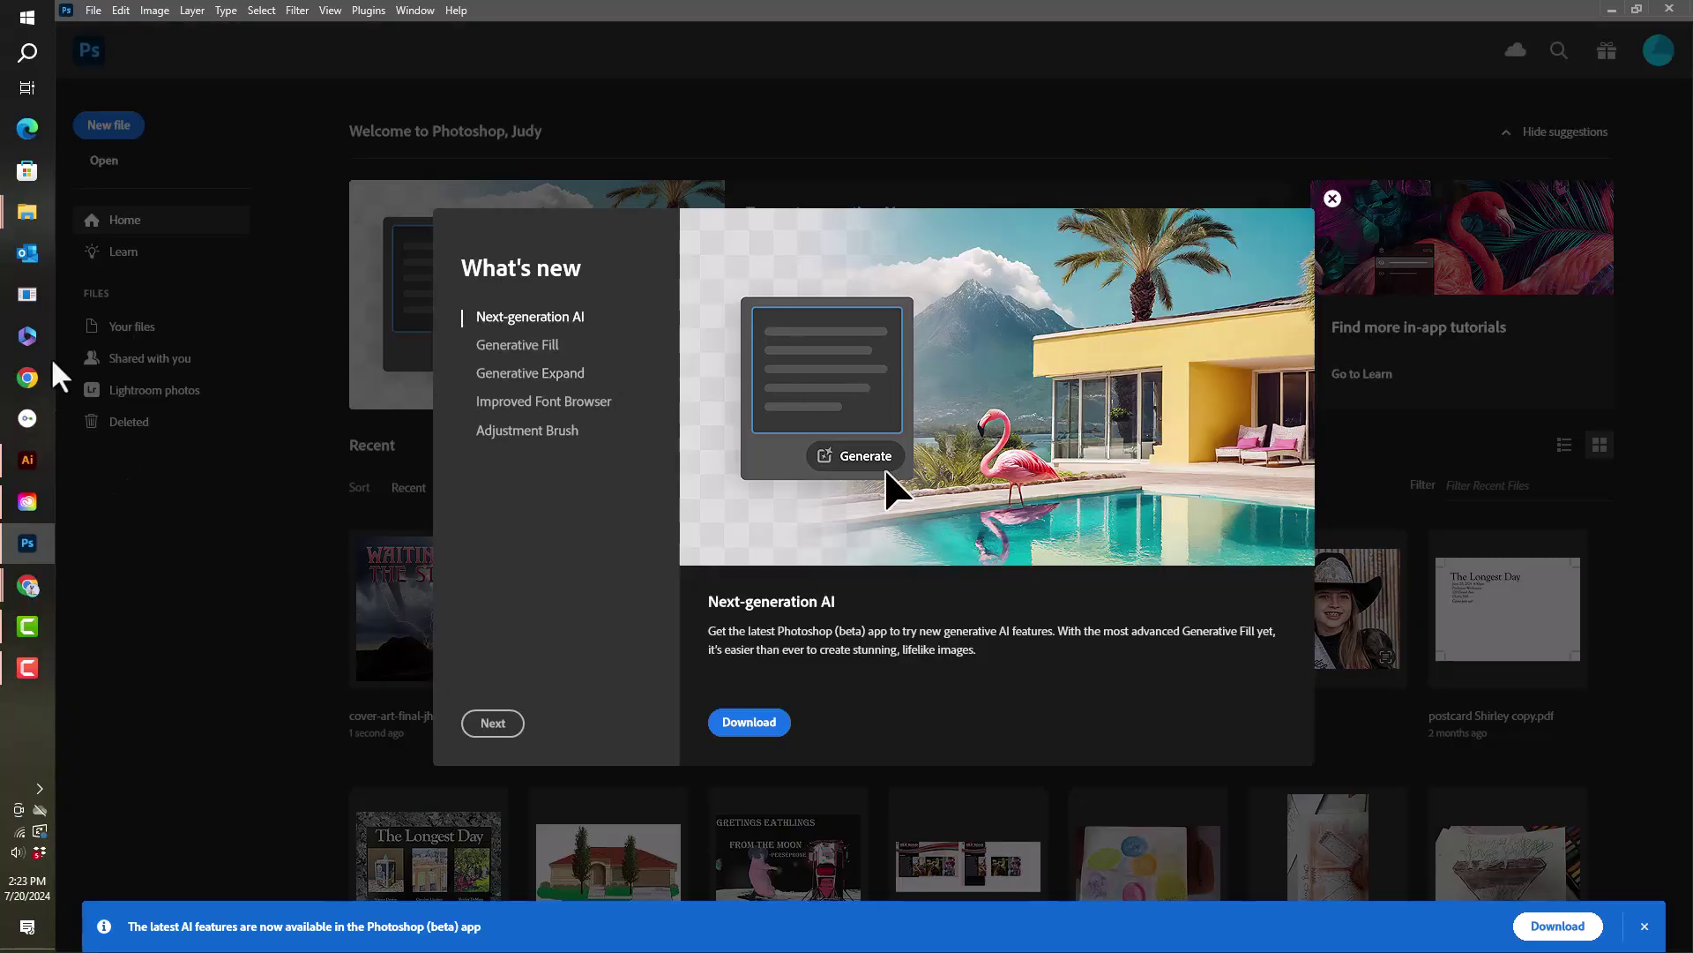
mouse_move(30, 214)
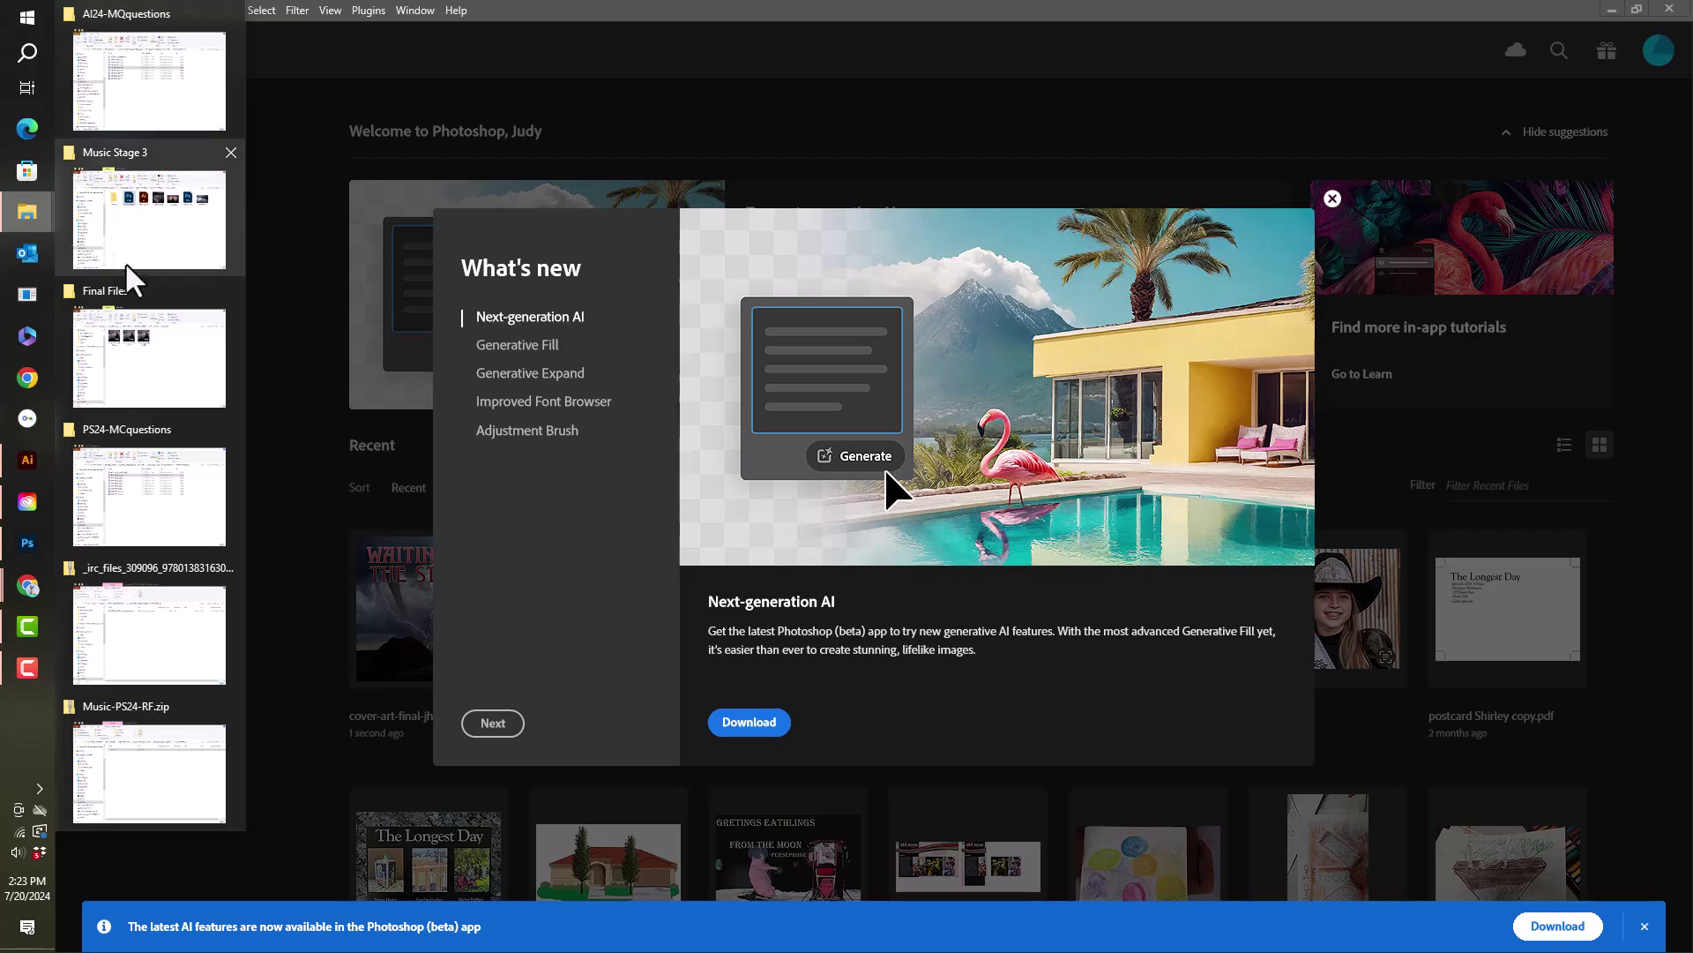
click(134, 300)
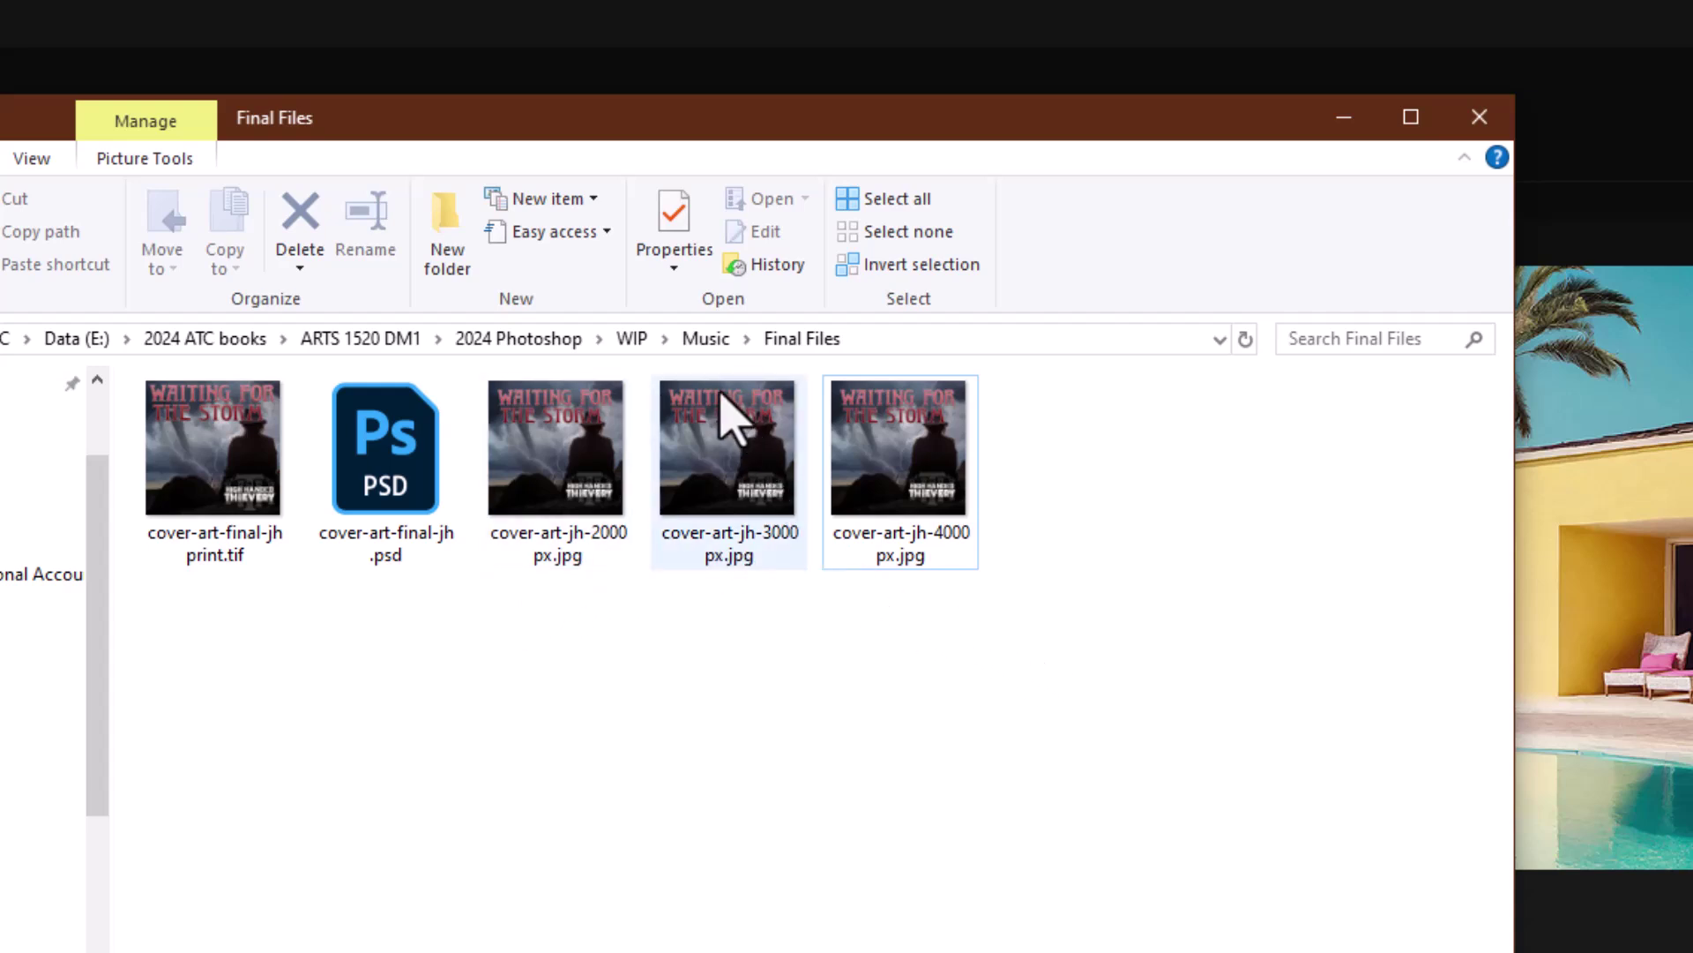
Compress the Final Files folder inside the Music folder into a zip archive and open the original Final Files folder.
click(704, 339)
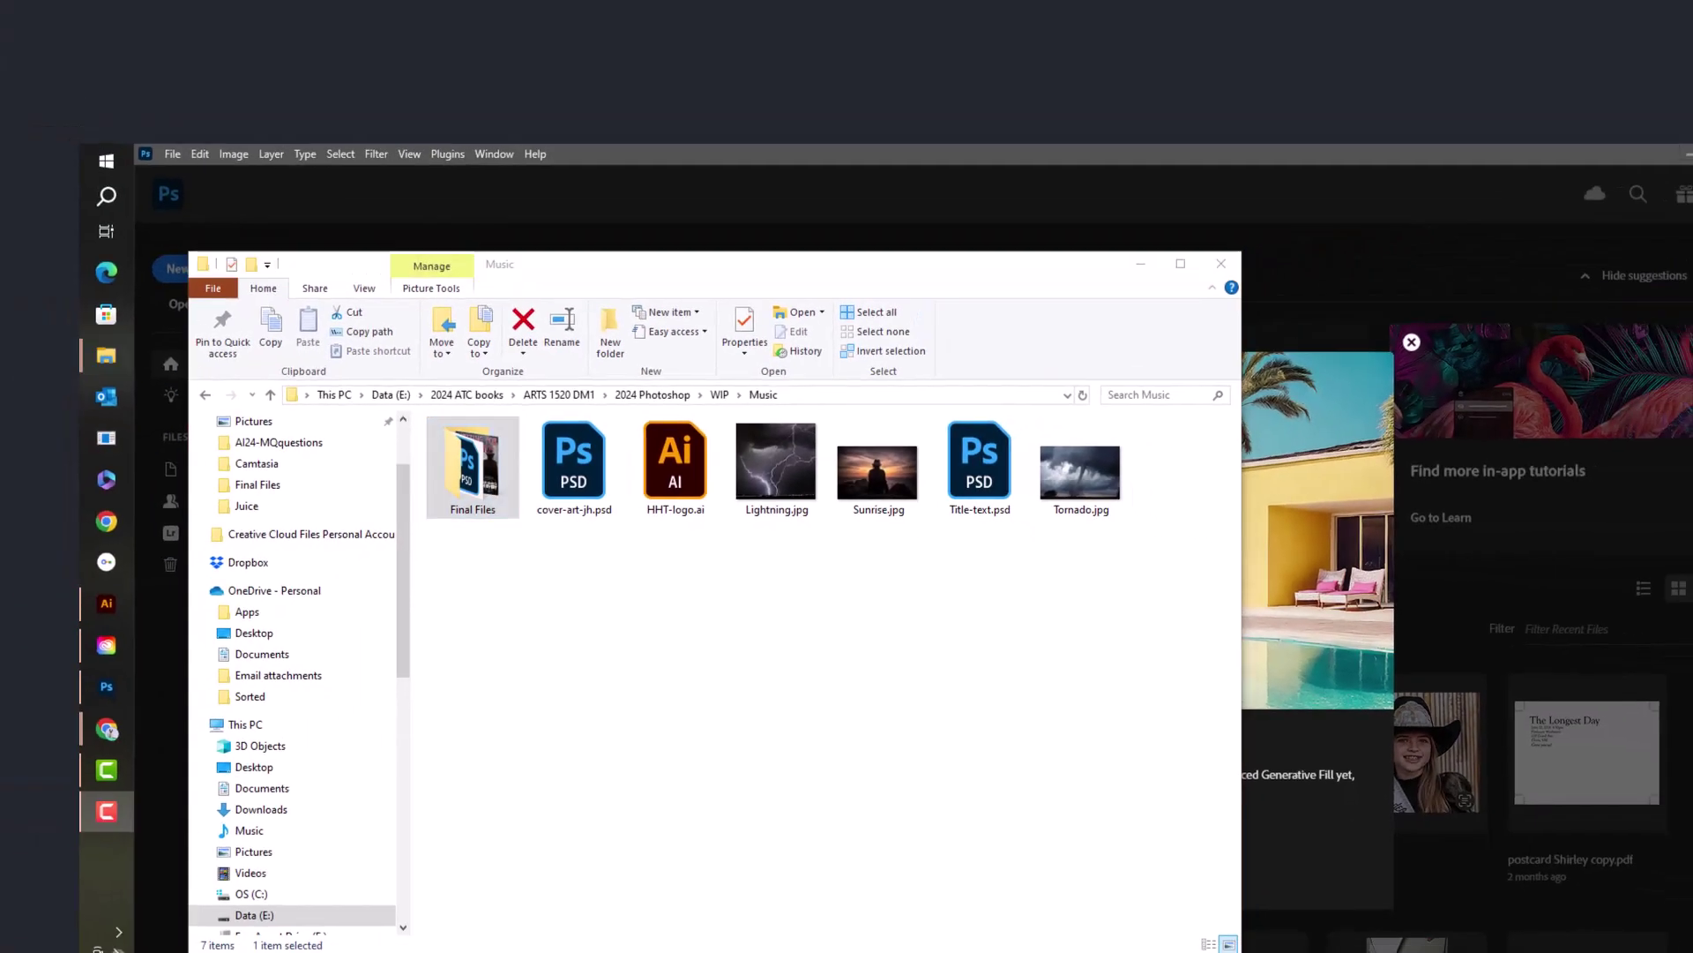
click(318, 289)
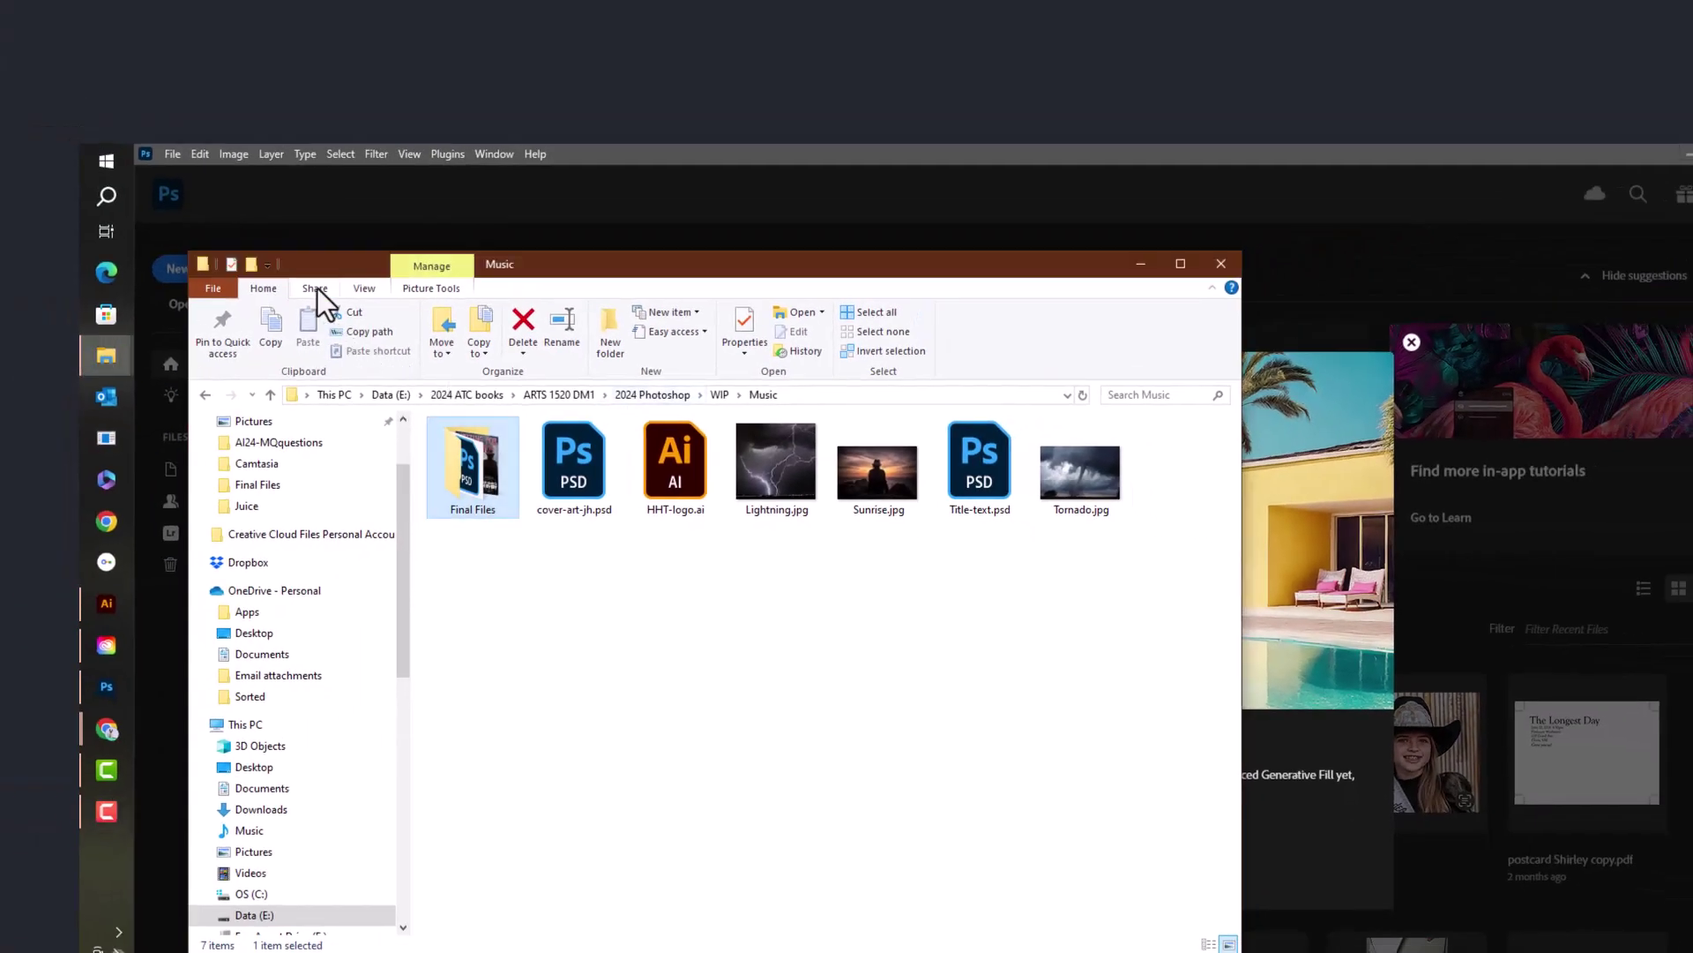
click(316, 287)
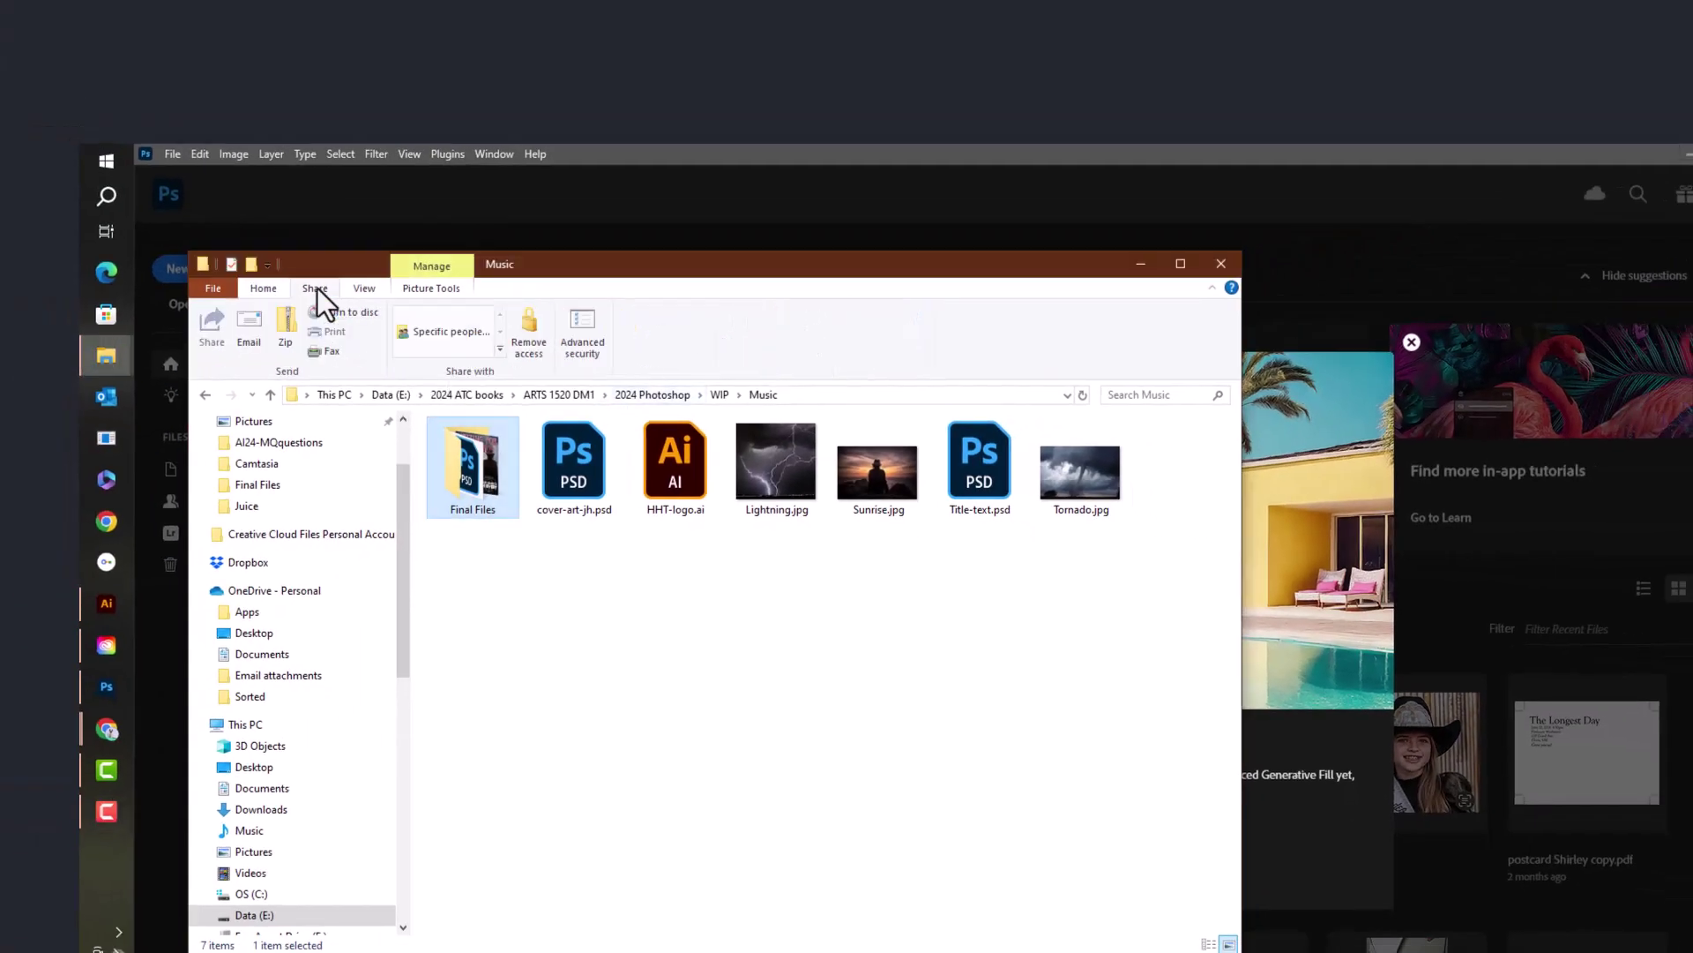
click(282, 325)
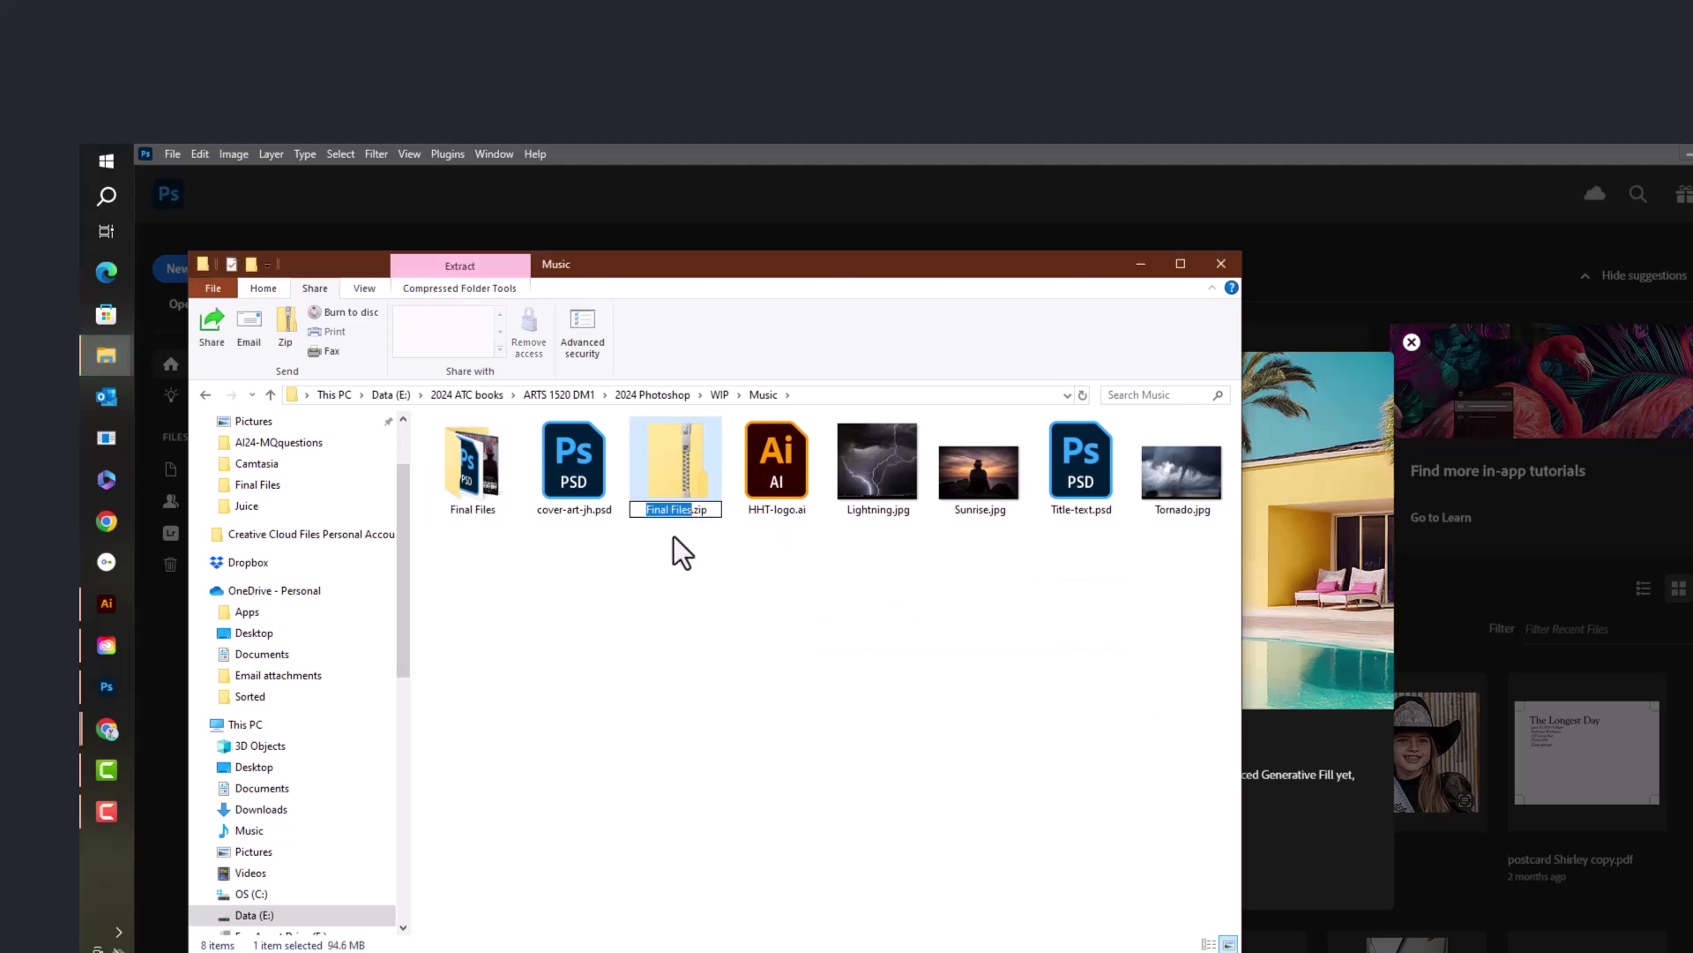
double_click(473, 476)
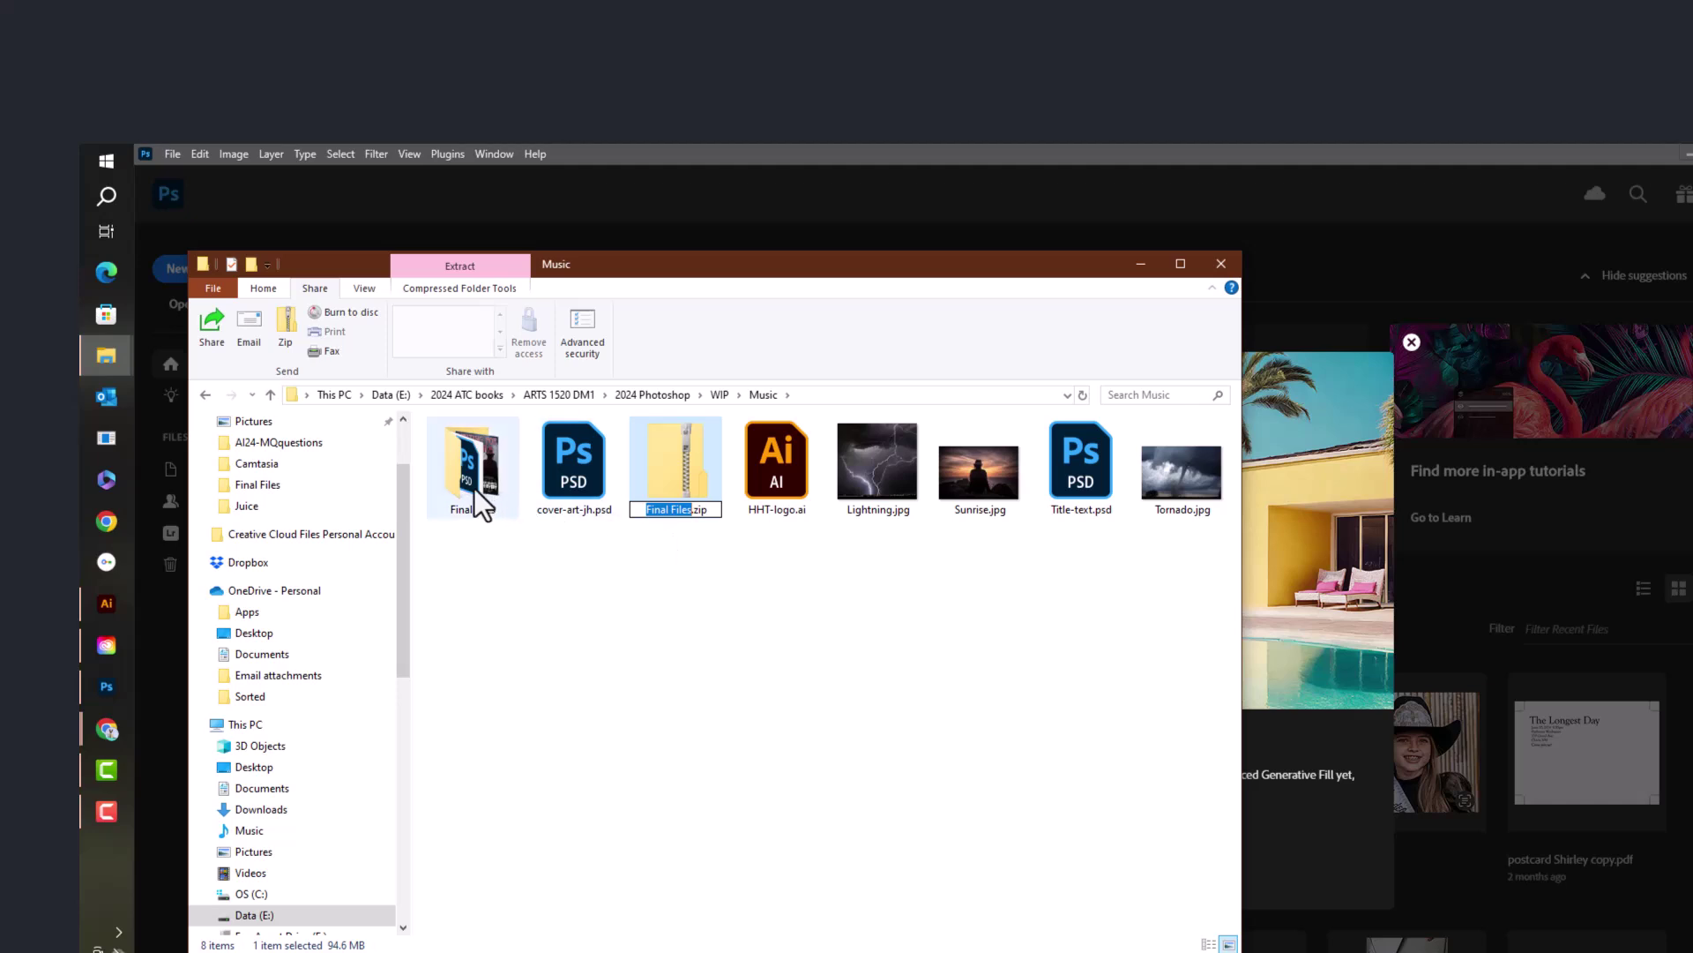